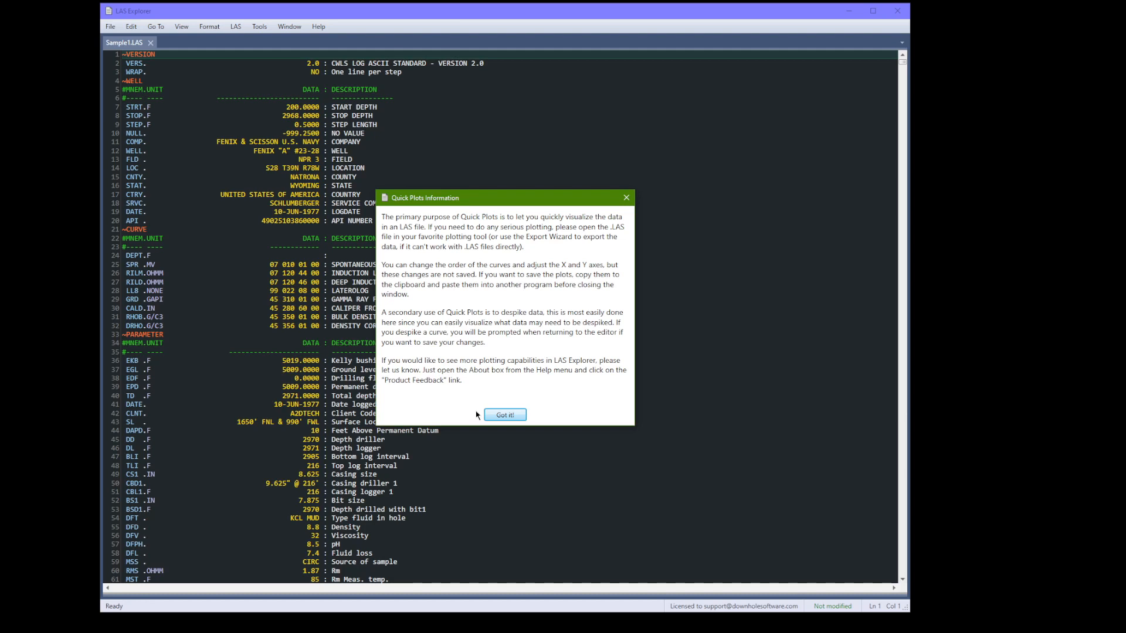
# Dismiss the Quick Plots introduction and plot the curves against the suggested DEPT (F) axis
pyautogui.click(506, 416)
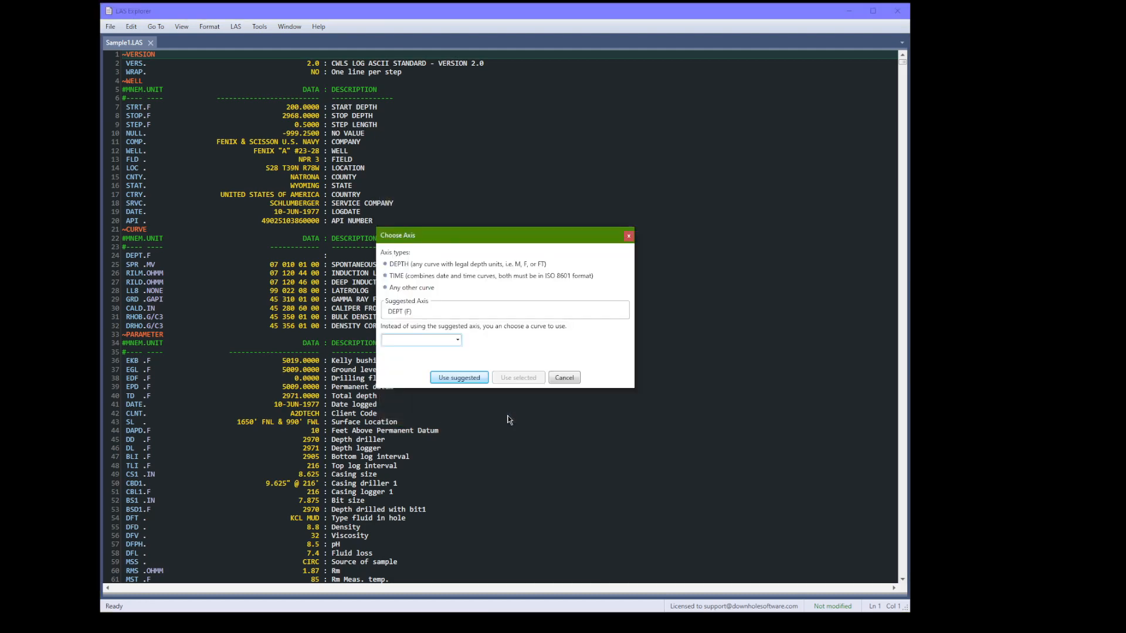
pyautogui.click(461, 378)
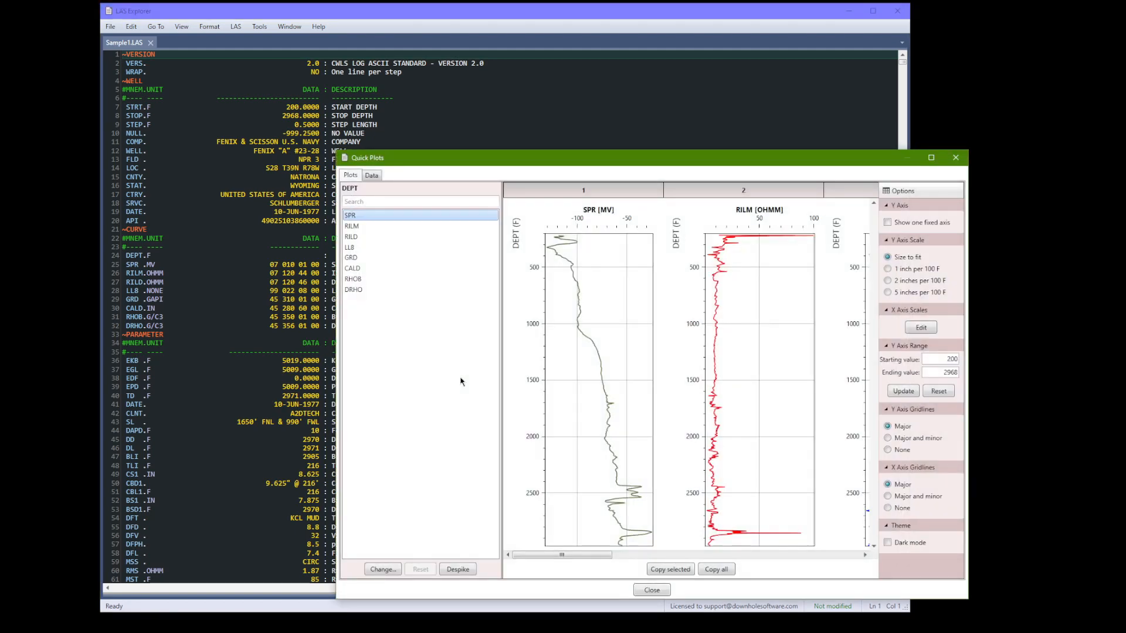
# Browse the plotted curves through the curve list and examine the curve details on the SPR and RILM plot headers
pyautogui.moveTo(355, 192)
pyautogui.click(357, 237)
pyautogui.click(358, 247)
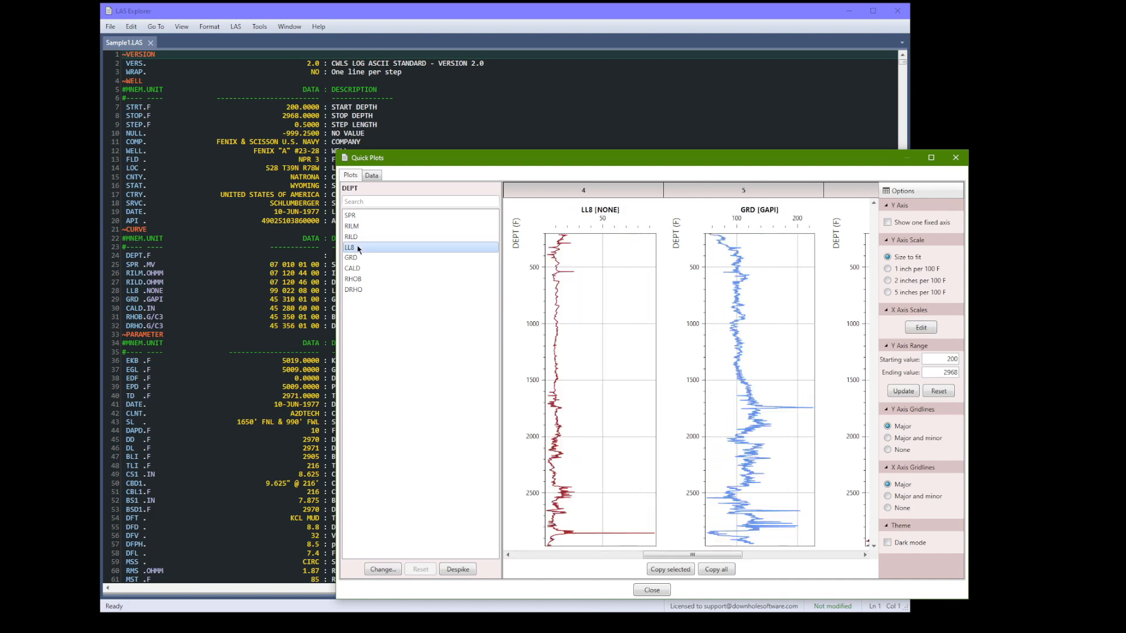
pyautogui.press('Down')
pyautogui.press('Down')
pyautogui.press('Down')
pyautogui.press('Up')
pyautogui.press('Up')
pyautogui.press('Up')
pyautogui.moveTo(693, 556); pyautogui.dragTo(508, 569)
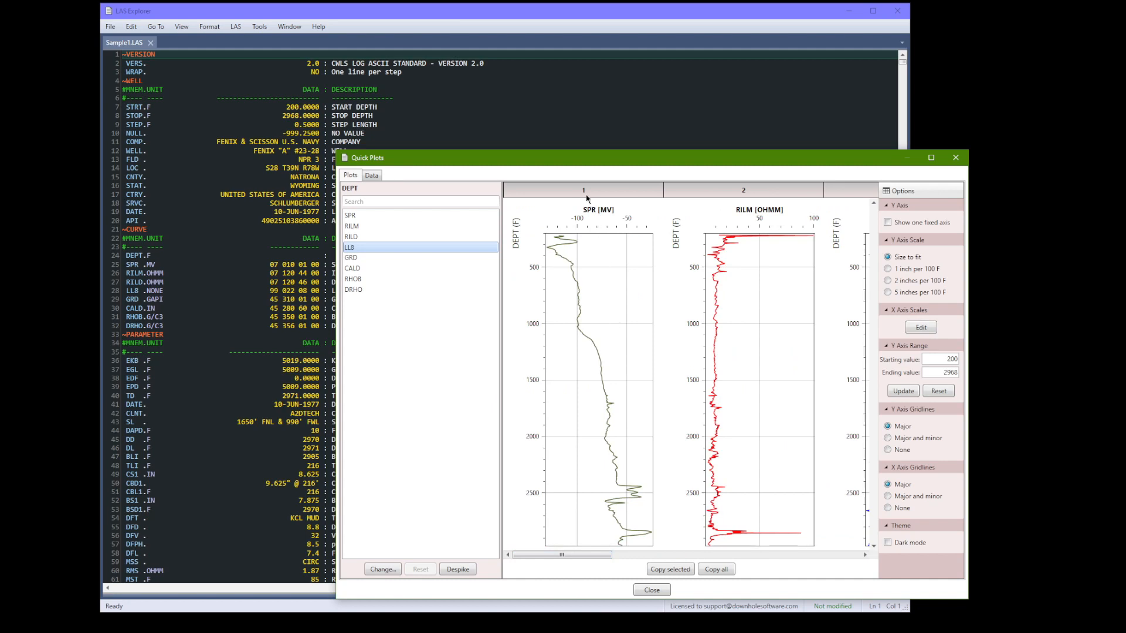
pyautogui.moveTo(584, 192)
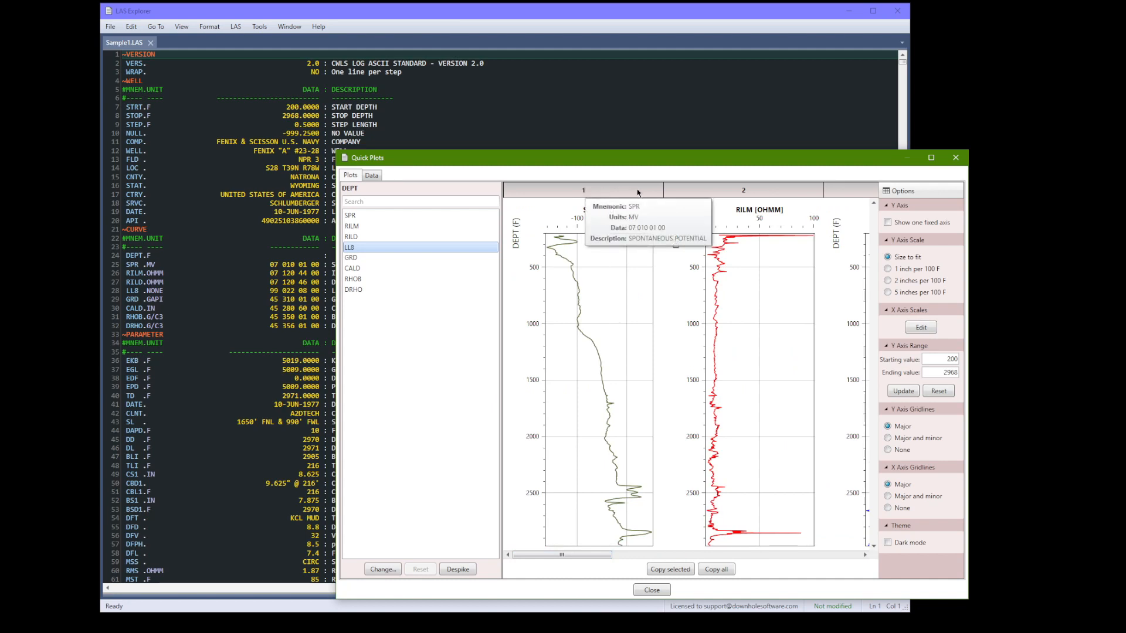
pyautogui.moveTo(702, 191)
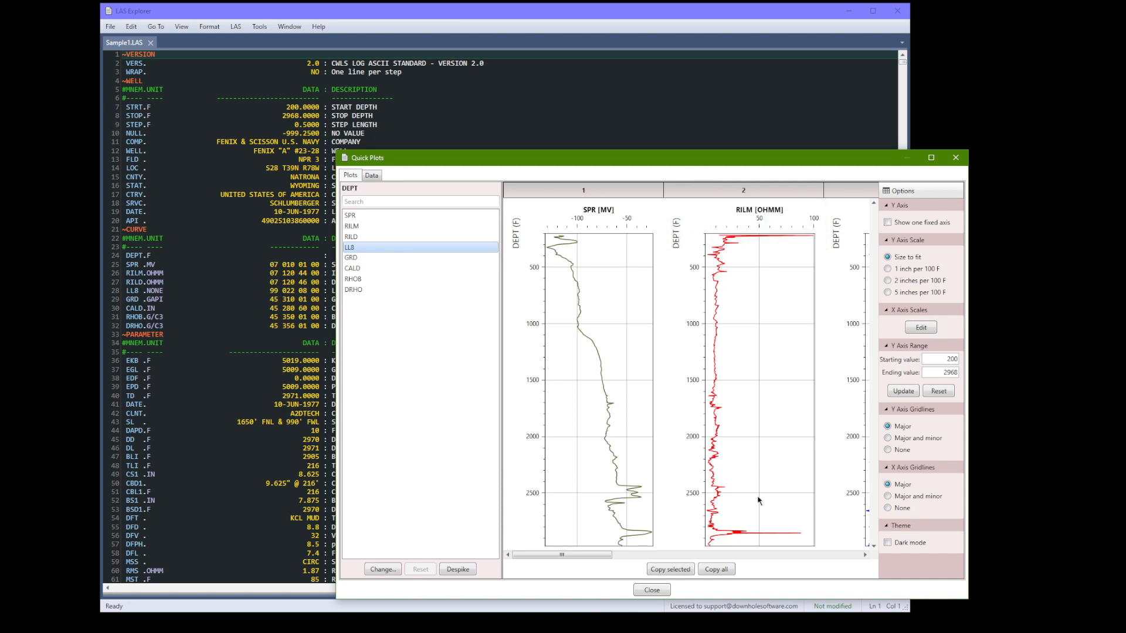
# Reorder the plotted curves so GRD comes directly after SPR, and bring the GRD plot into view
pyautogui.click(382, 569)
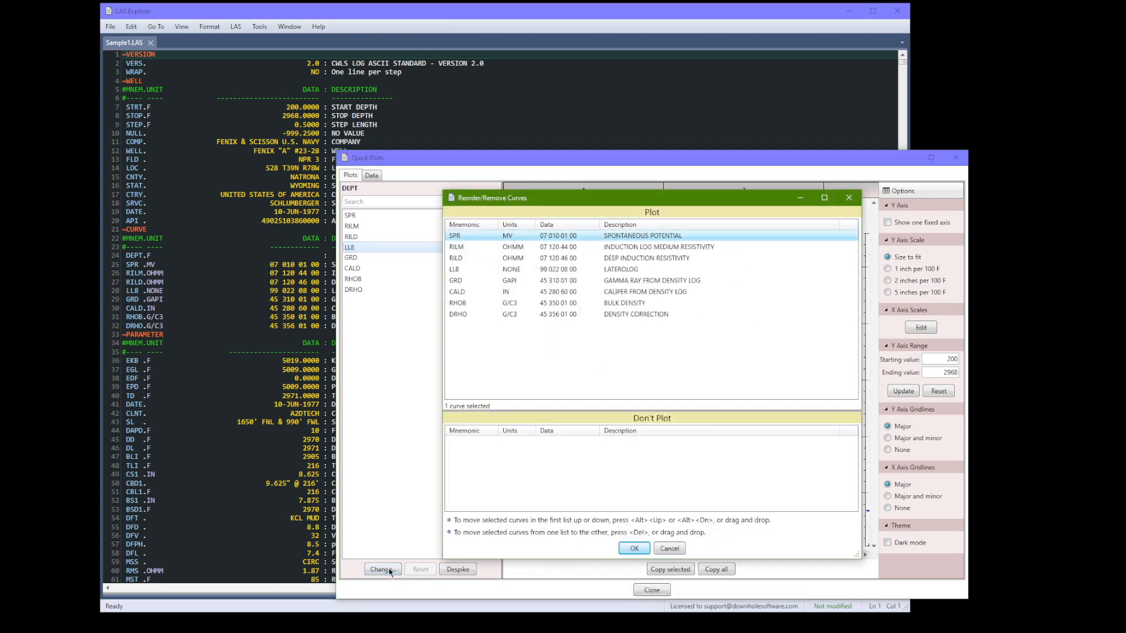
pyautogui.moveTo(470, 284); pyautogui.dragTo(472, 247)
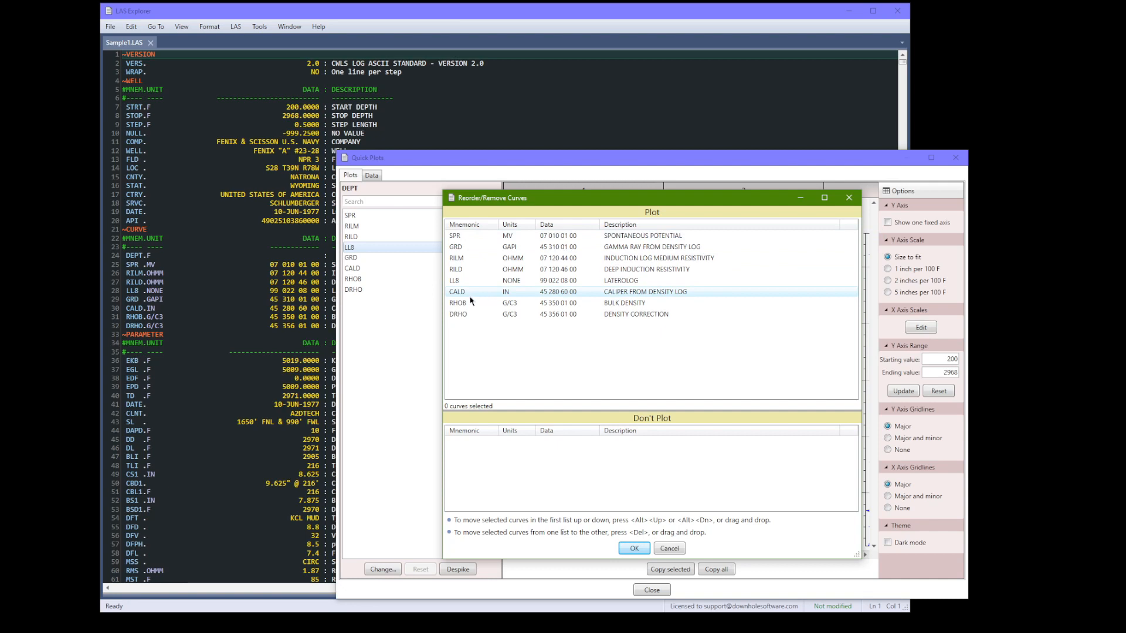
pyautogui.click(635, 549)
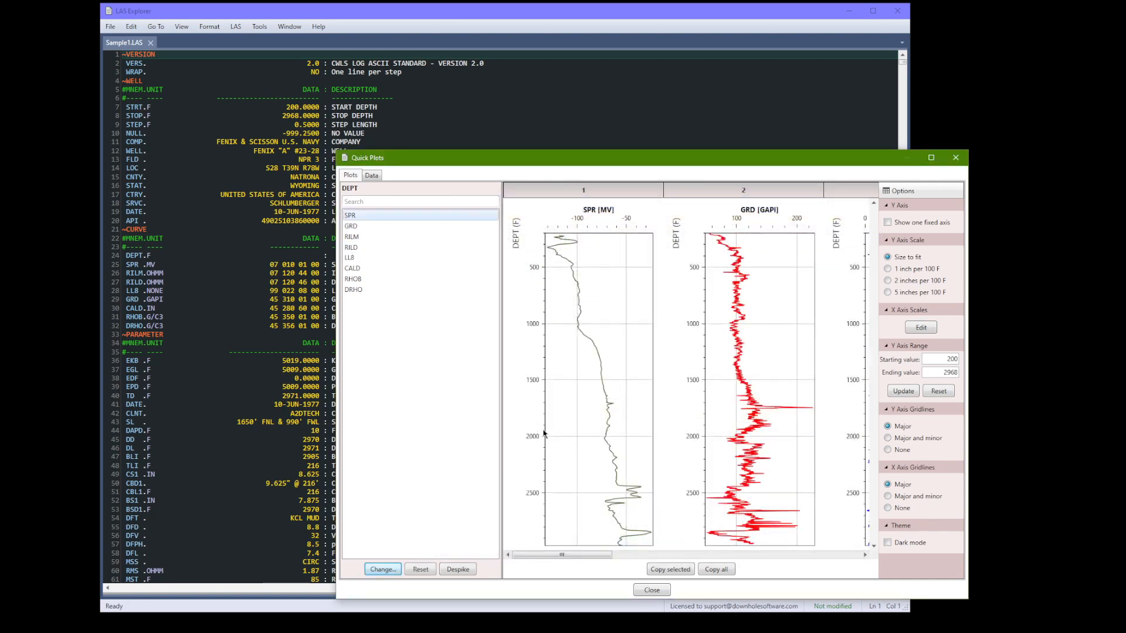
pyautogui.click(365, 226)
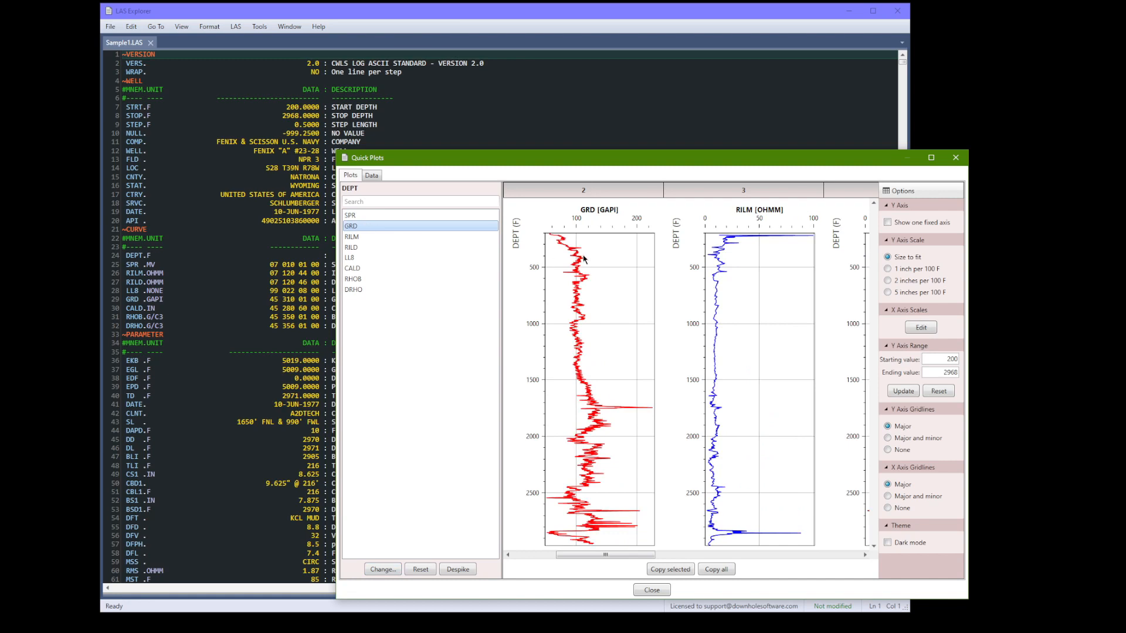
# Show one fixed Y axis, try the 1, 2 and 5 inches per 100 F scales, and restore Size to fit
pyautogui.click(887, 223)
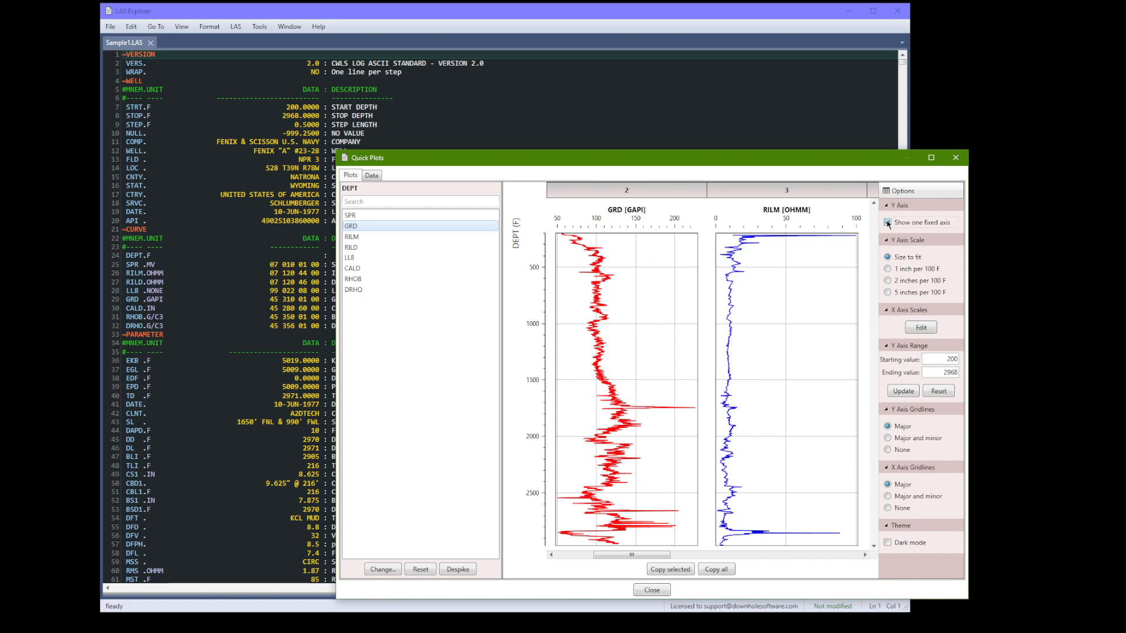
pyautogui.click(912, 270)
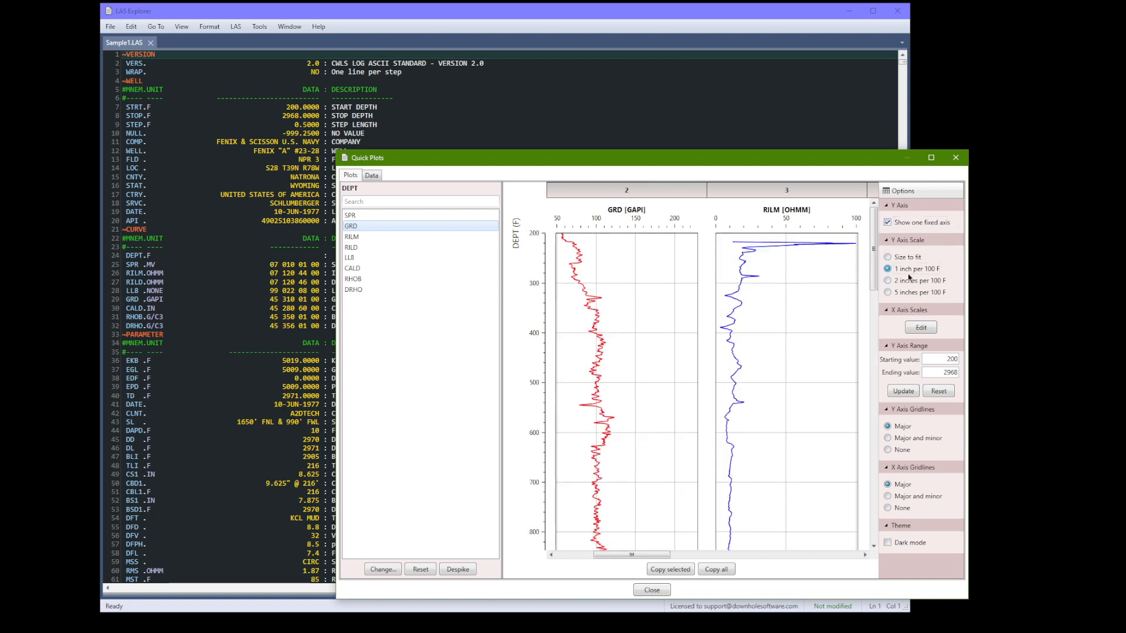
pyautogui.click(909, 284)
pyautogui.click(909, 294)
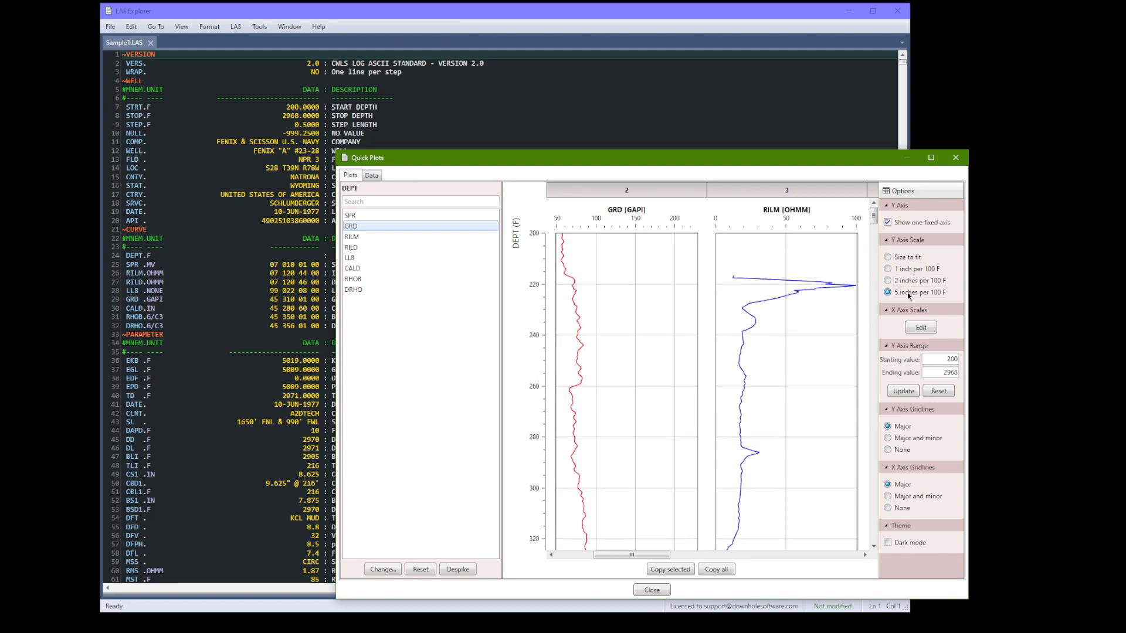
pyautogui.click(904, 258)
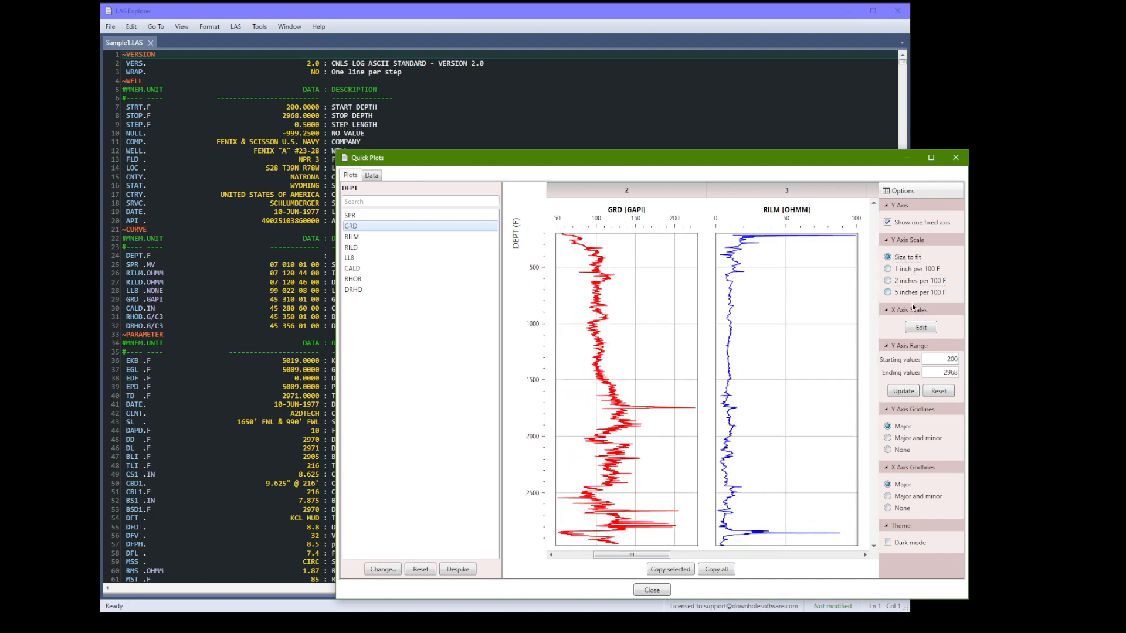
# Check the curves' X axis scales without changing them, and update the Y axis range with a starting value of 100
pyautogui.click(920, 329)
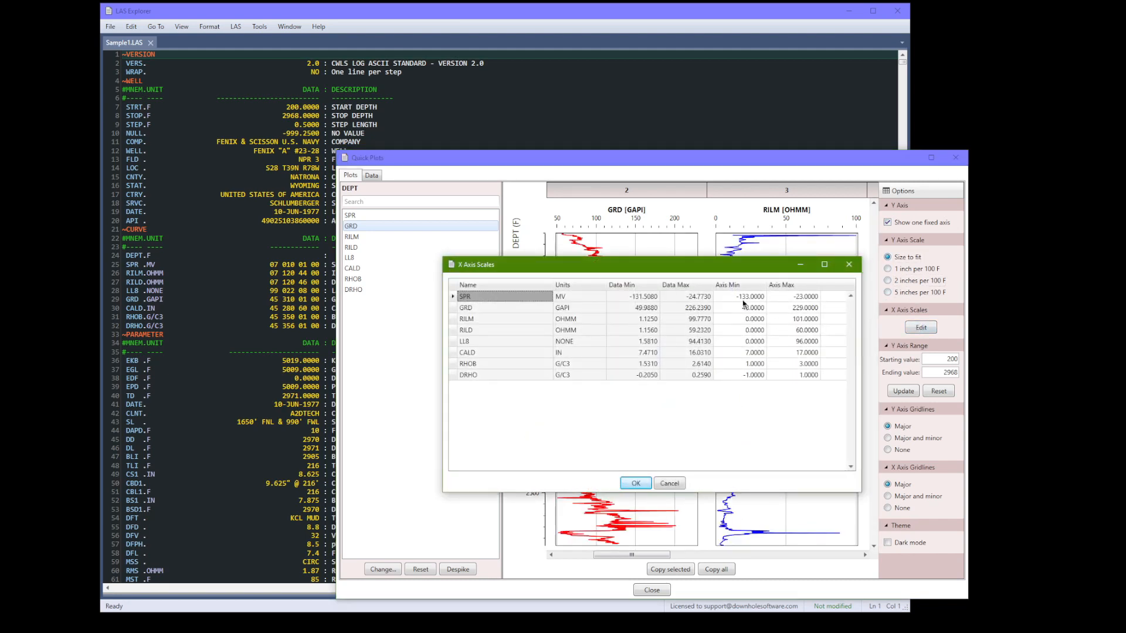
pyautogui.click(672, 486)
pyautogui.doubleClick(939, 360)
pyautogui.write('10')
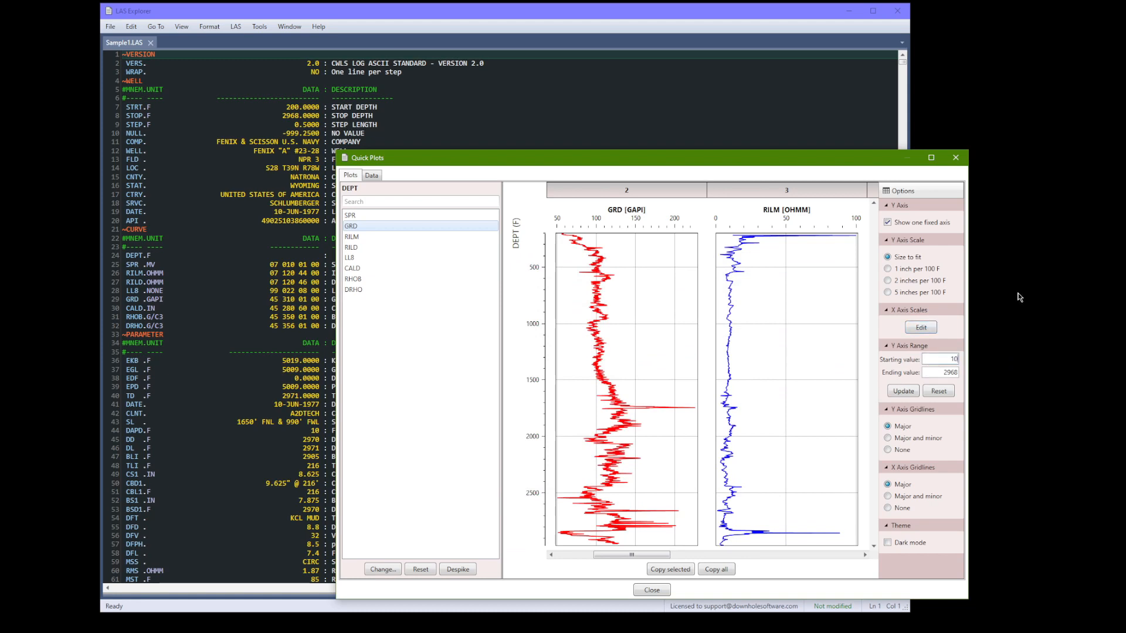
pyautogui.click(904, 391)
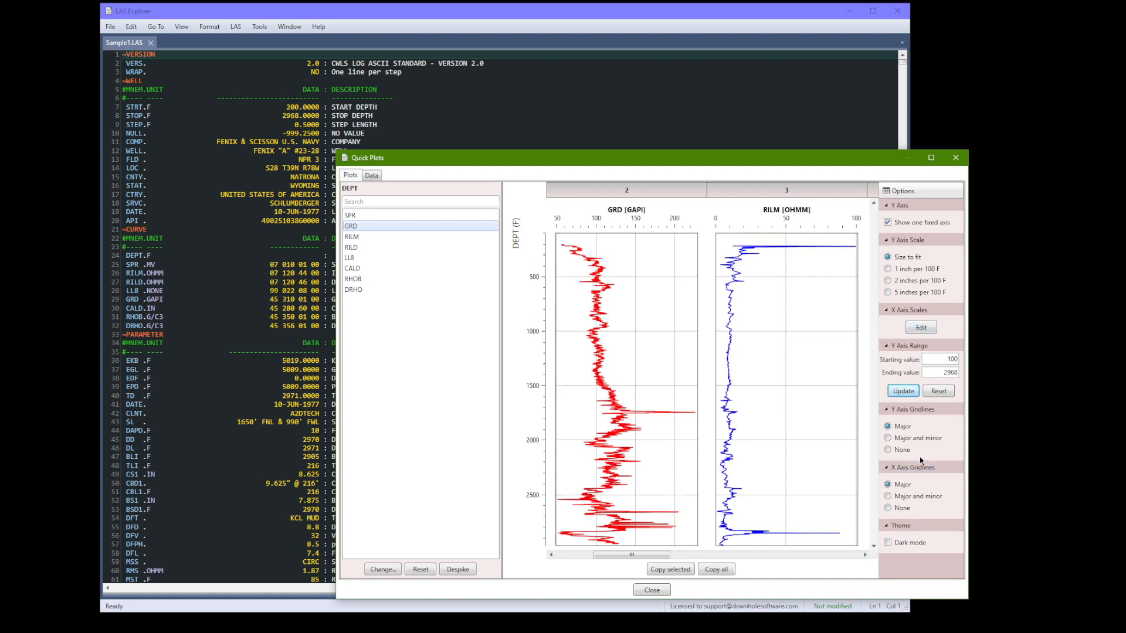
# Show major and minor gridlines on both the Y and X axes, and try dark mode before returning to the light theme
pyautogui.click(914, 438)
pyautogui.click(913, 497)
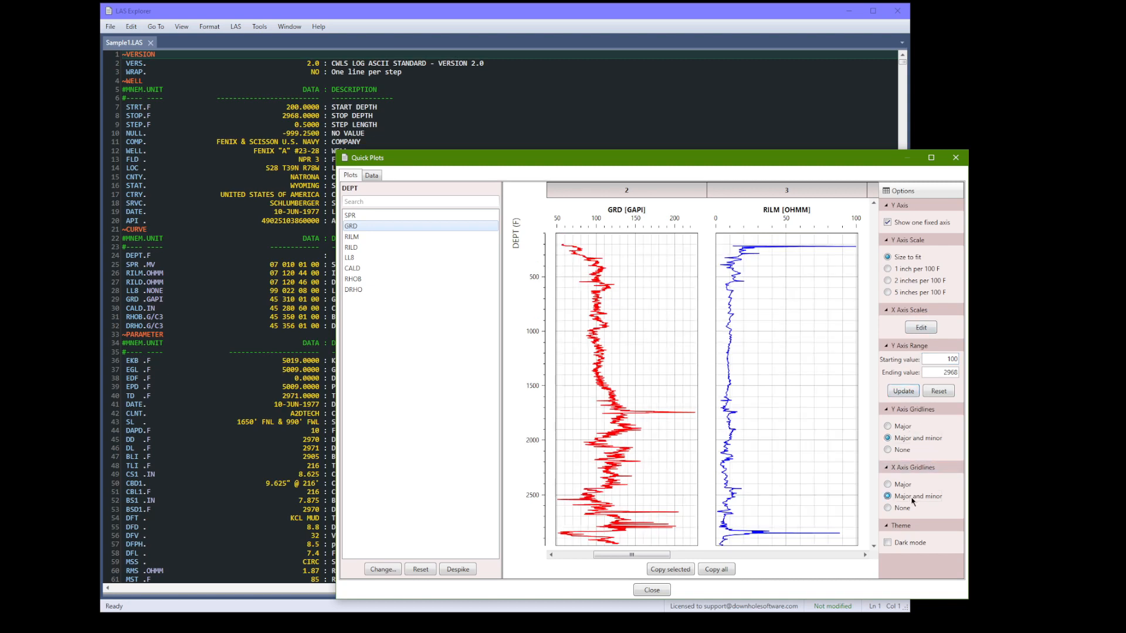
pyautogui.click(912, 545)
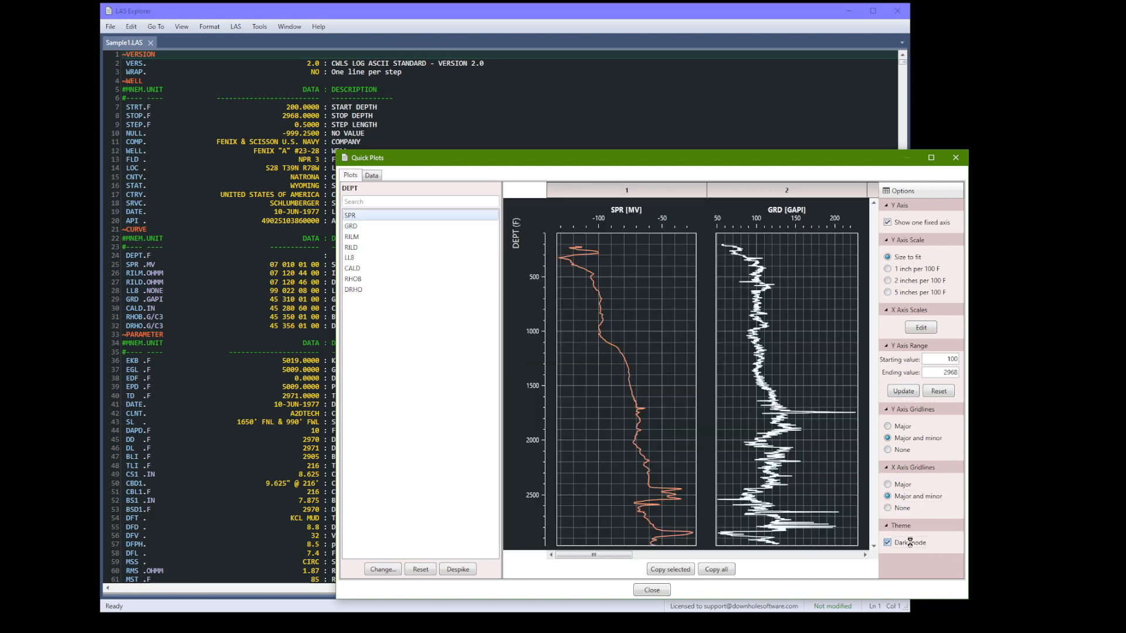
pyautogui.click(912, 544)
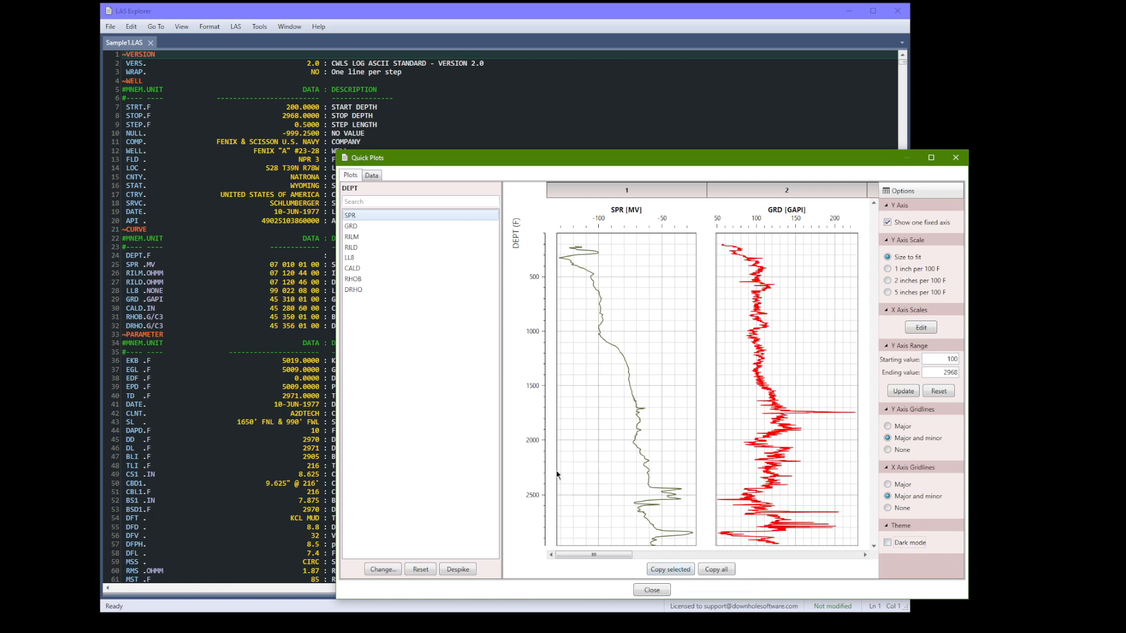
# Copy only the GRD plot and paste it into the Excel worksheet
pyautogui.click(381, 227)
pyautogui.click(683, 572)
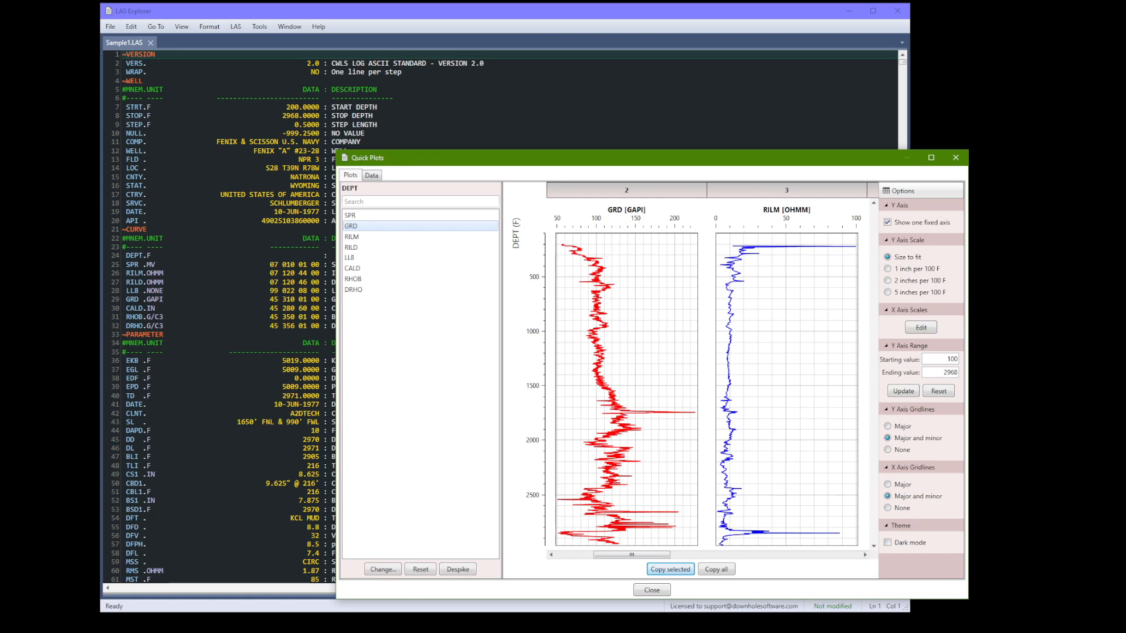
pyautogui.hotkey('alt', 'Tab')
pyautogui.hotkey('ctrl', 'v')
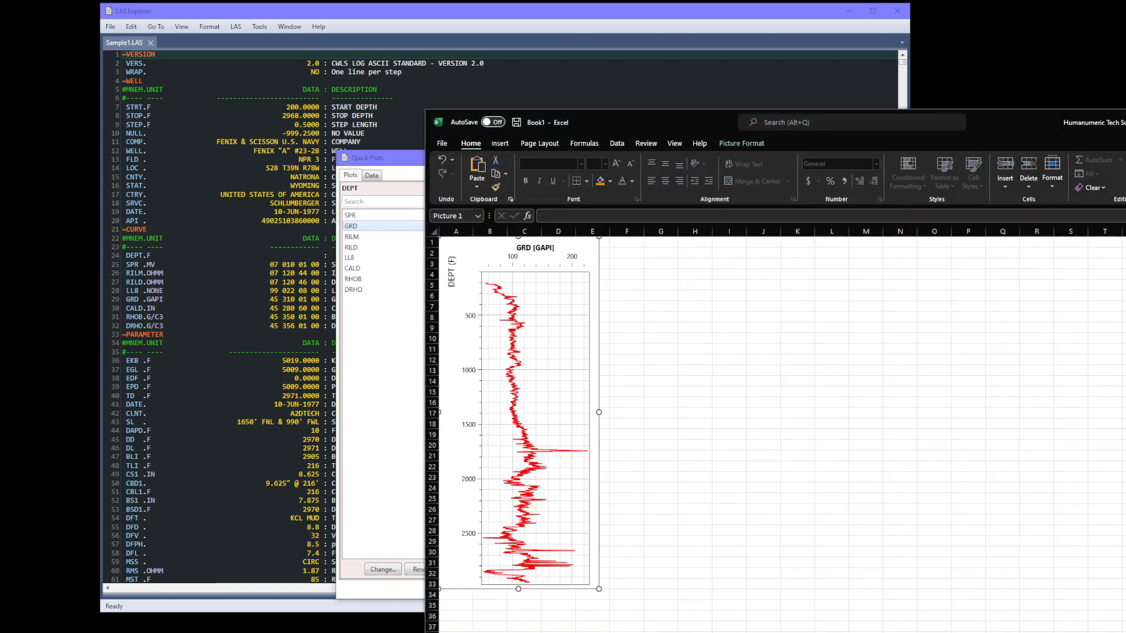
# Copy all the plots from Quick Plots, paste them into Excel in place of the GRD picture, and return to Quick Plots
pyautogui.hotkey('alt', 'Tab')
pyautogui.click(731, 572)
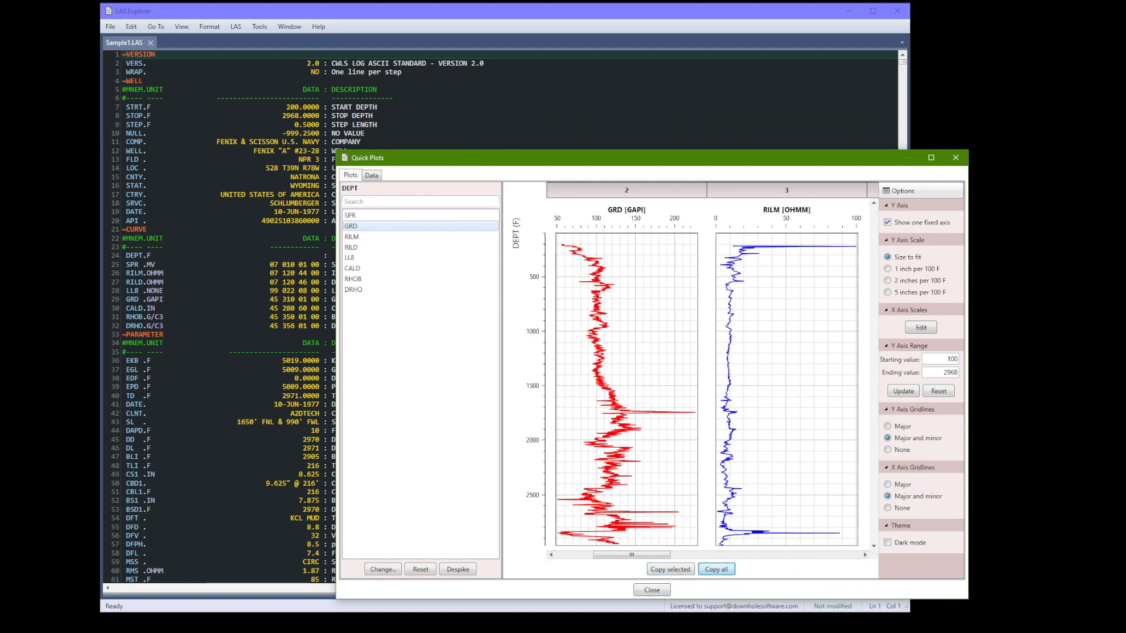
pyautogui.hotkey('alt', 'Tab')
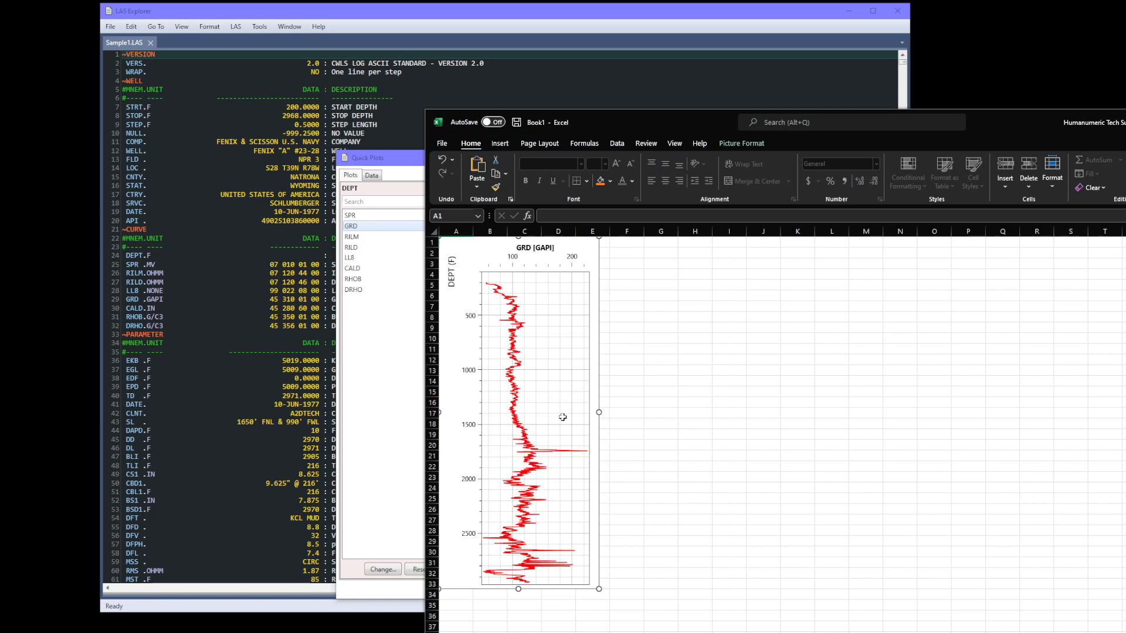
pyautogui.press('Delete')
pyautogui.hotkey('ctrl', 'v')
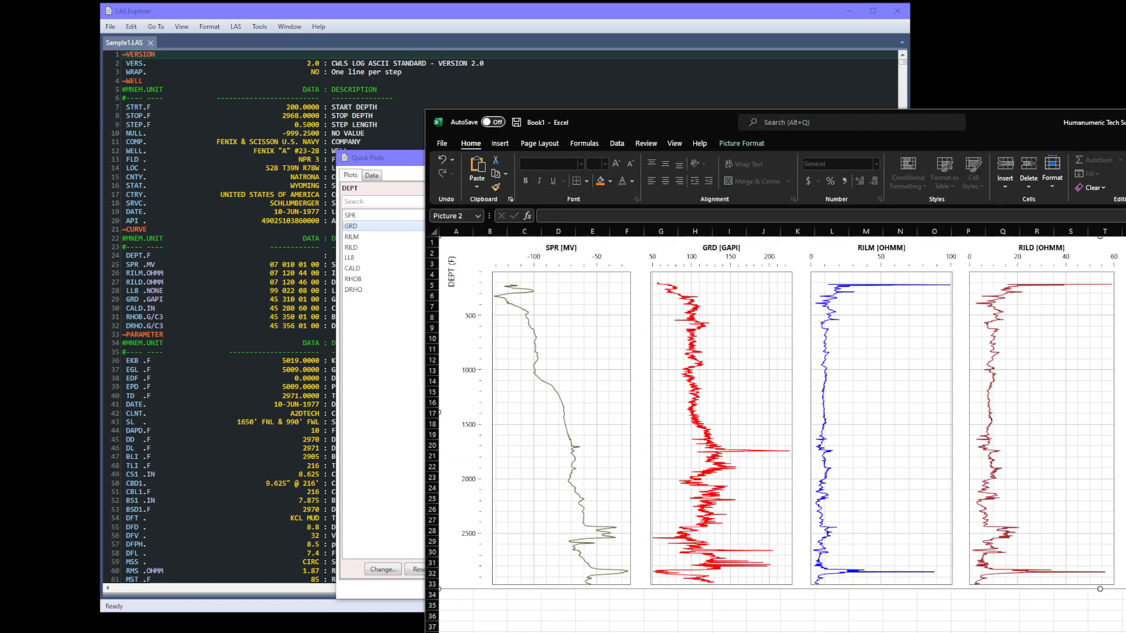
pyautogui.click(1125, 122)
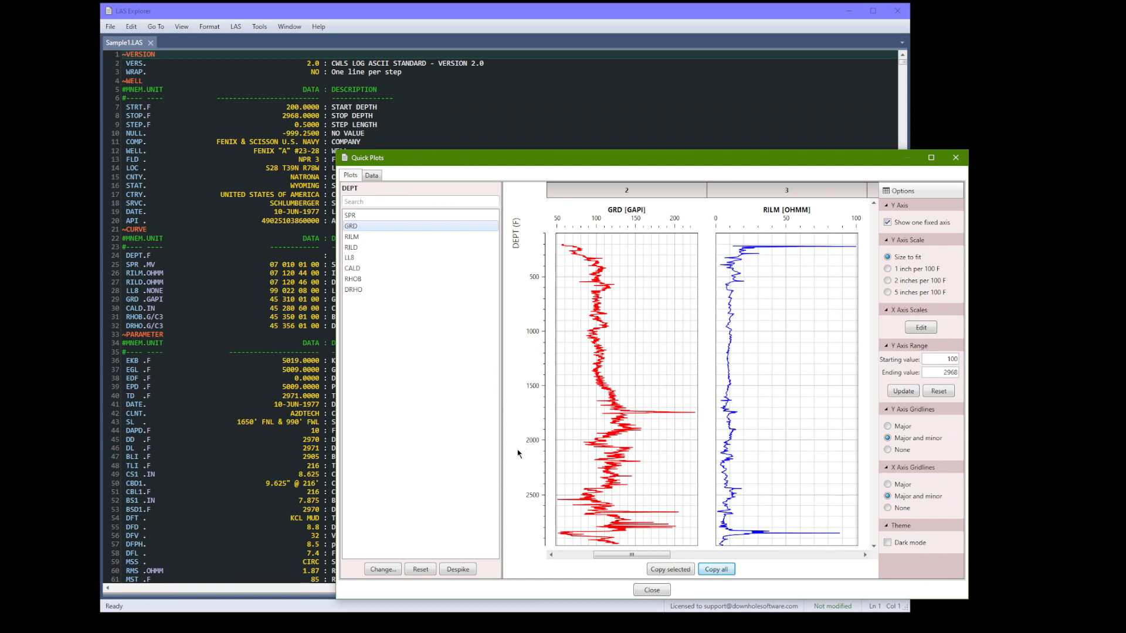
# Reset the curve order, and view the data table at the SPR, RILM, RILD and CALD columns
pyautogui.click(420, 573)
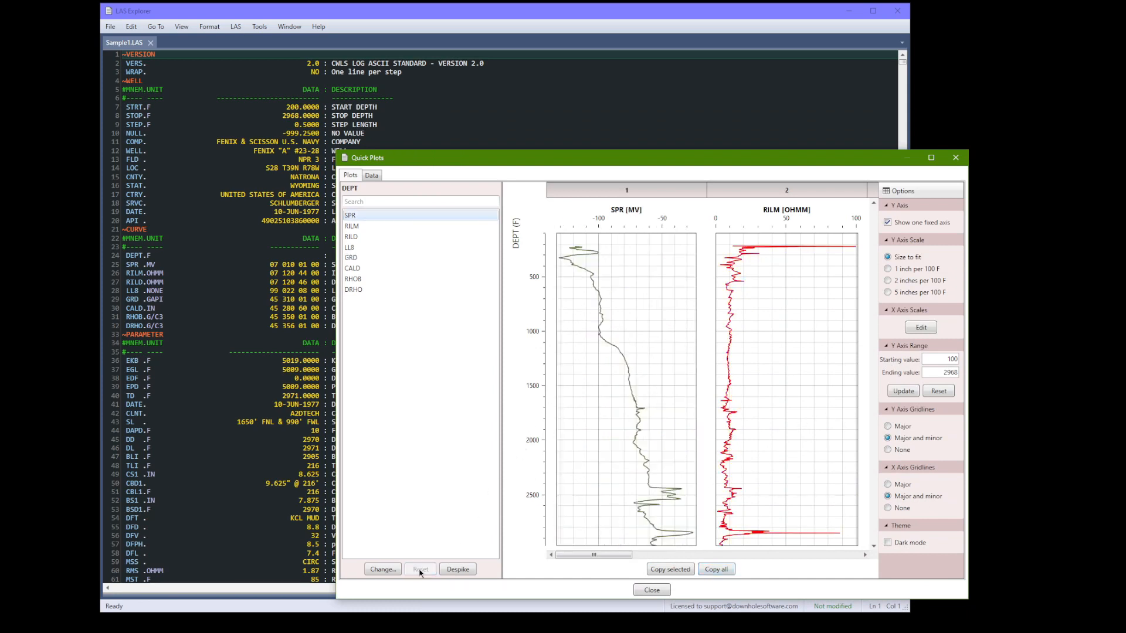
pyautogui.click(371, 175)
pyautogui.click(366, 243)
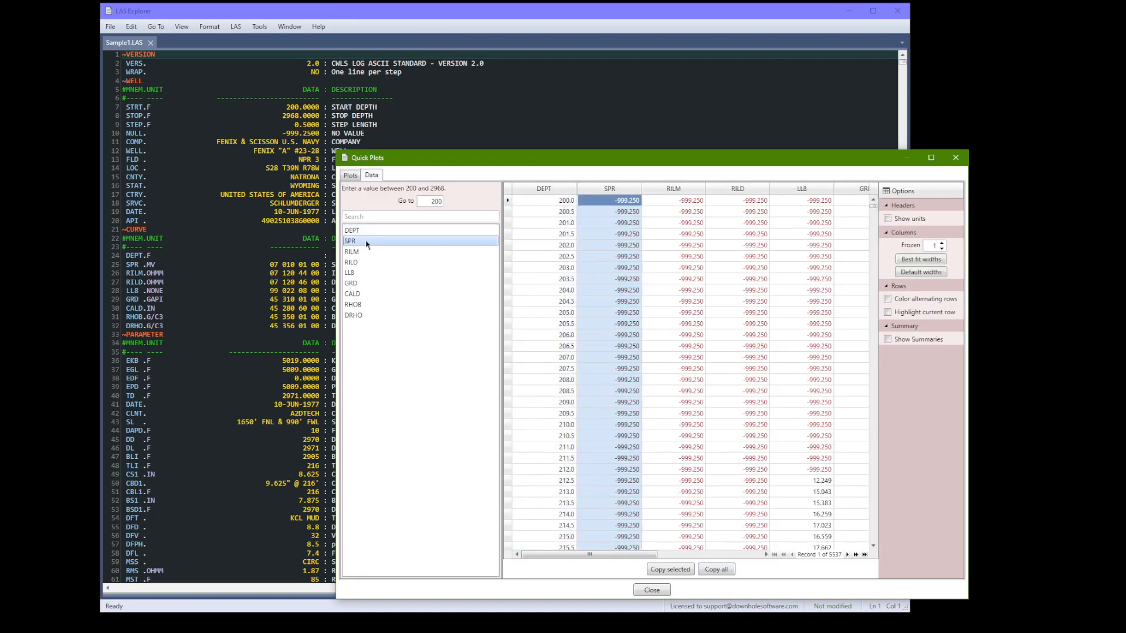
pyautogui.click(367, 253)
pyautogui.click(367, 264)
pyautogui.click(363, 294)
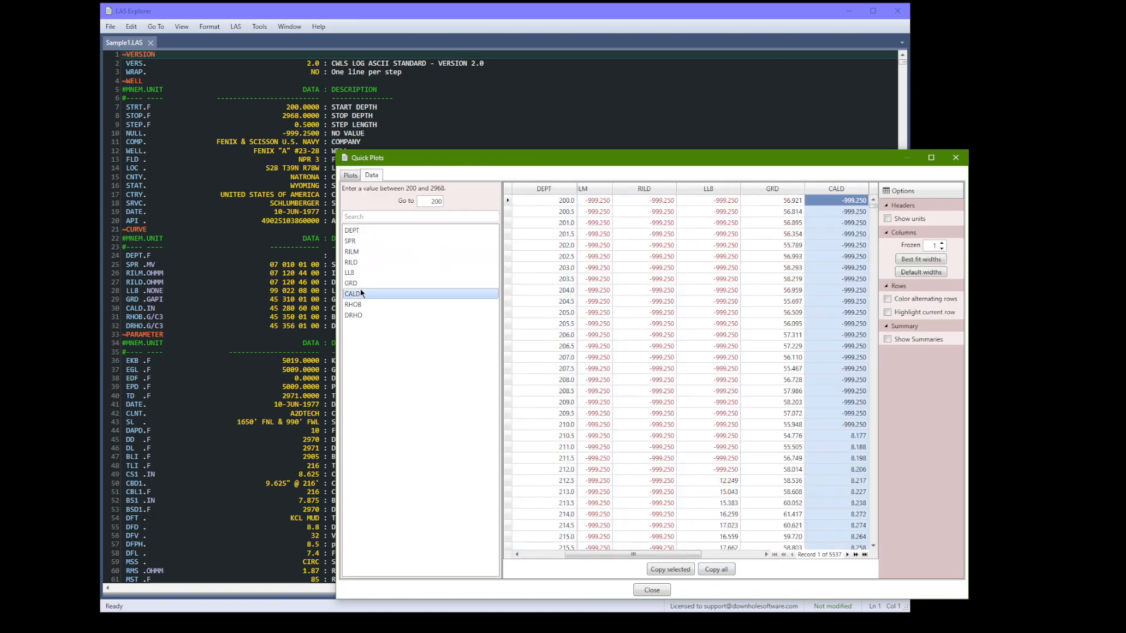
# Show units in the data table's headers, and try best fit column widths before restoring the default widths
pyautogui.click(906, 222)
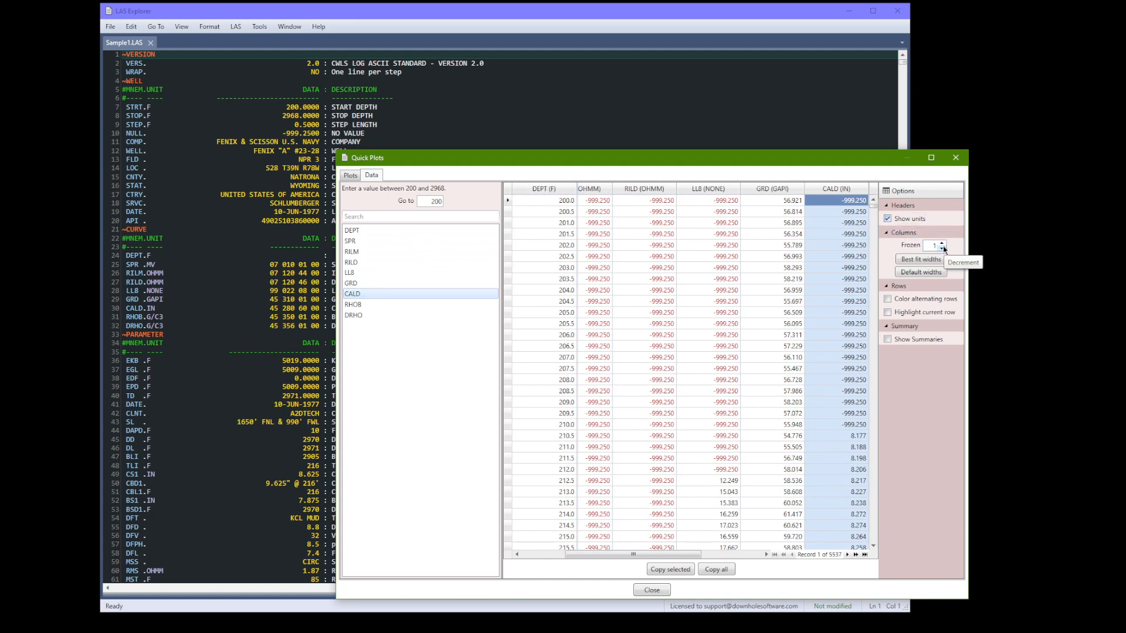
pyautogui.moveTo(613, 559); pyautogui.dragTo(515, 564)
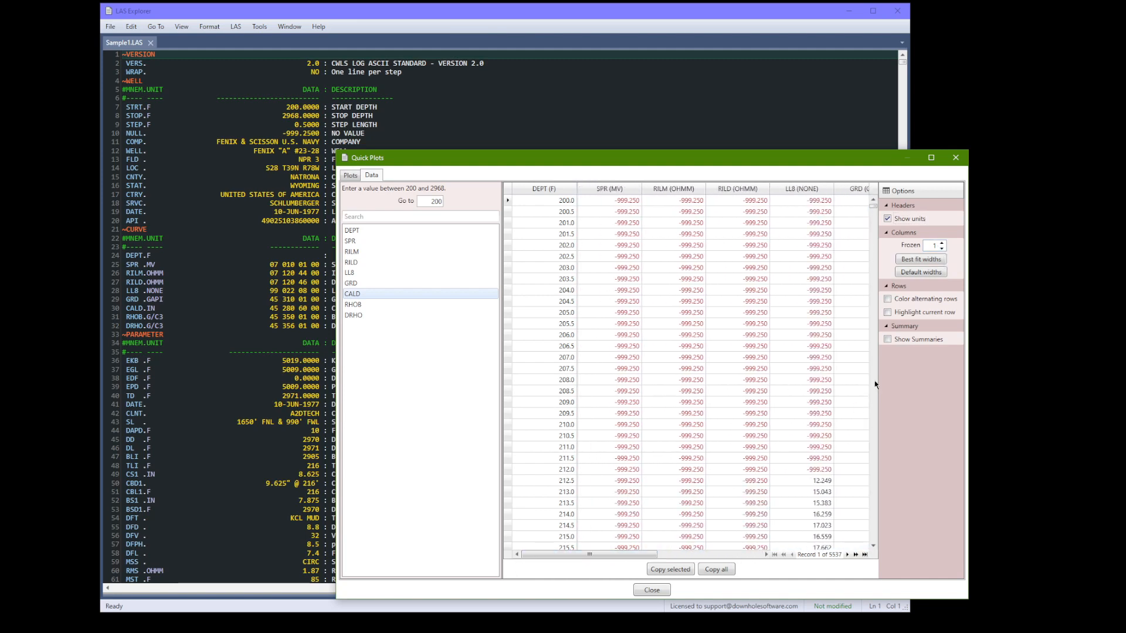
pyautogui.click(918, 261)
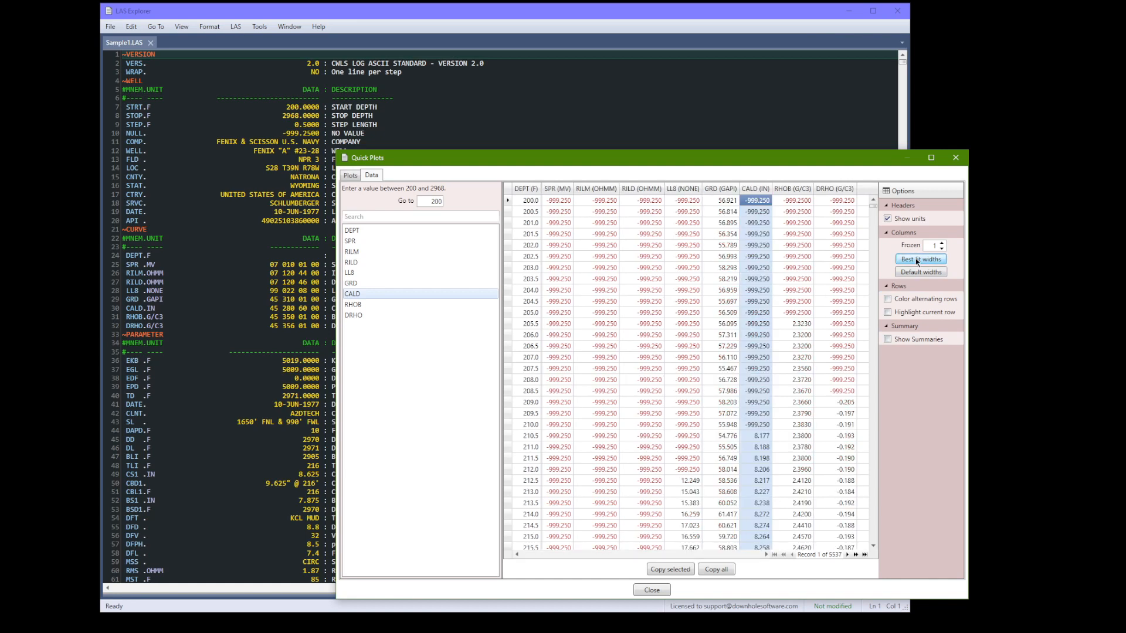
pyautogui.click(918, 273)
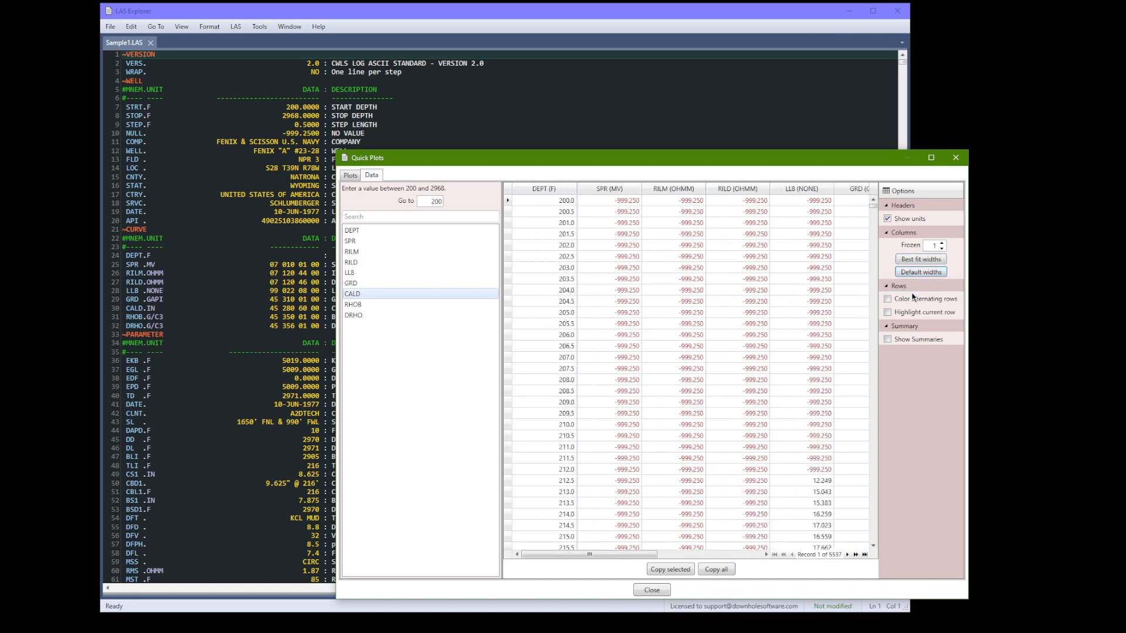
# Color alternating rows, highlight the current row and show the column summaries in the data table
pyautogui.click(912, 301)
pyautogui.click(909, 312)
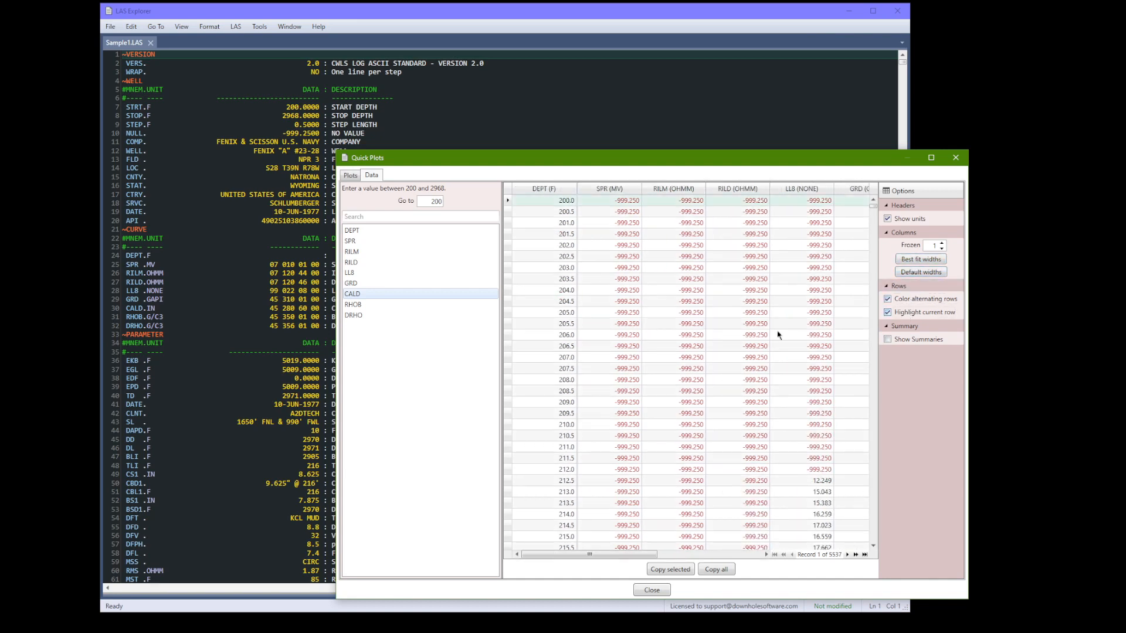
pyautogui.click(887, 339)
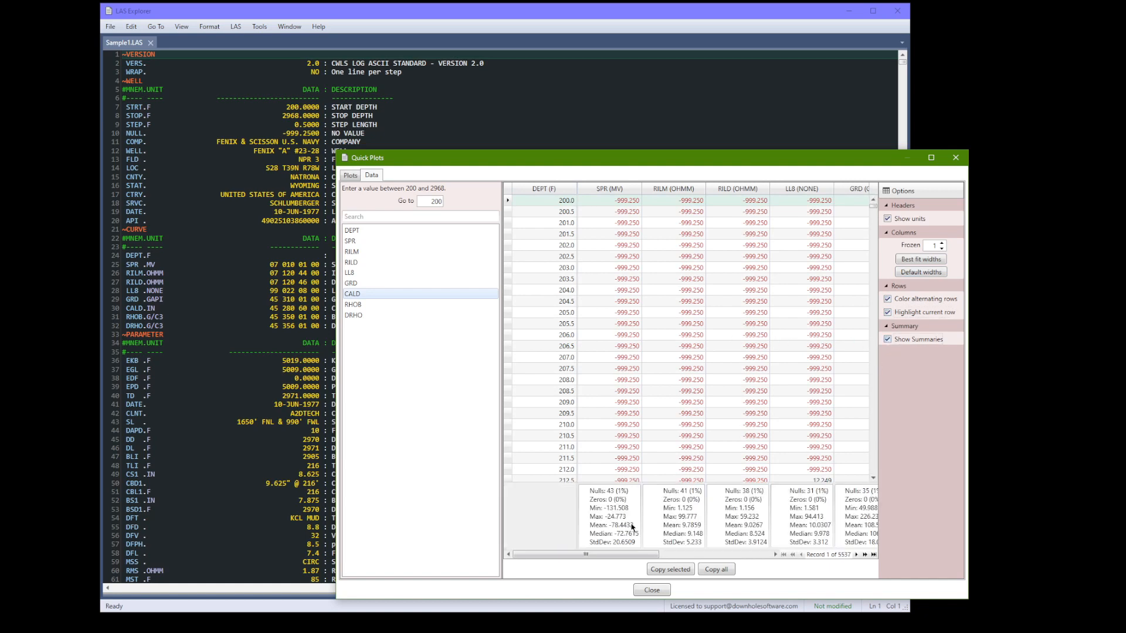
# View the summaries of the RILM through GRD columns, and hide the column summaries
pyautogui.moveTo(600, 555); pyautogui.dragTo(629, 553)
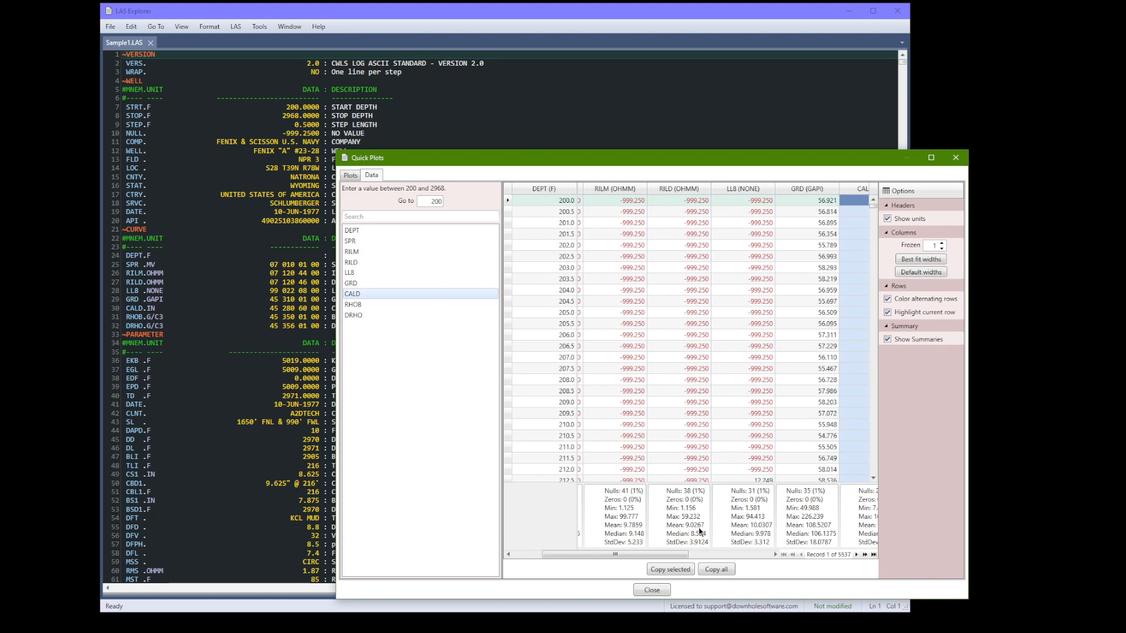
pyautogui.click(887, 340)
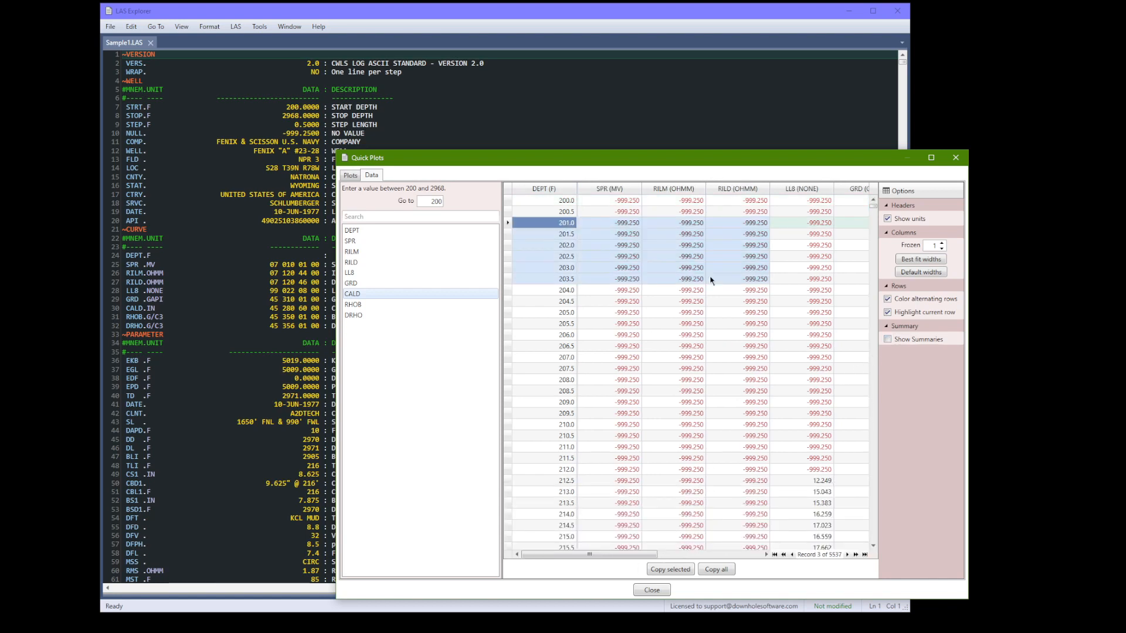
# Copy the DEPT to RILD cells for depths 201.0 to 203.5 and paste them into Excel in place of the plots picture
pyautogui.hotkey('alt', 'Tab')
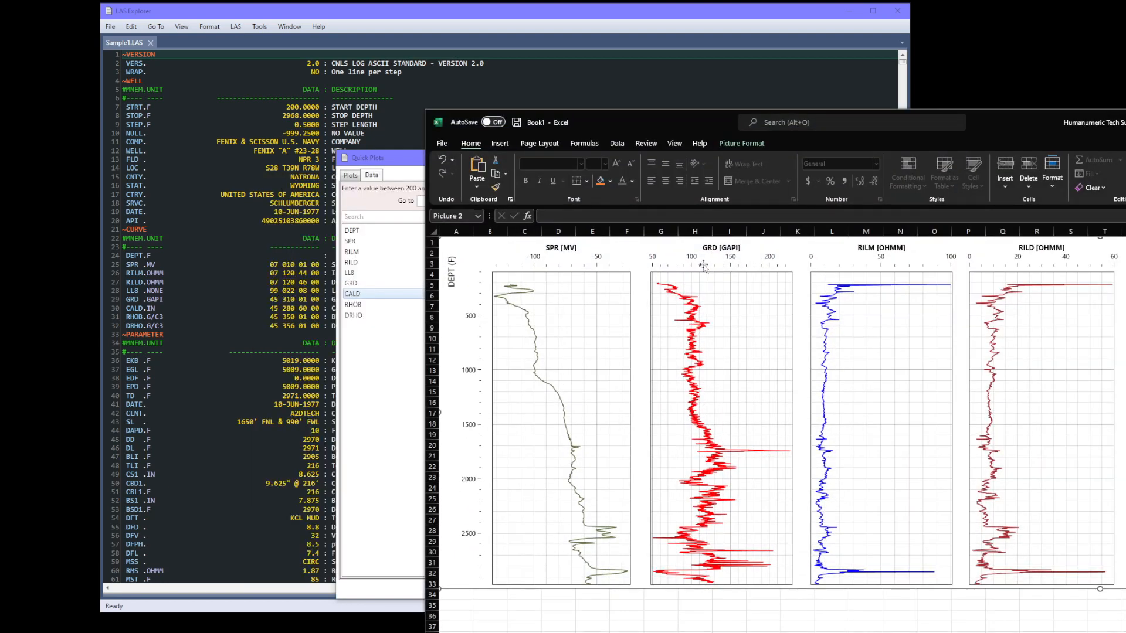
pyautogui.press('Delete')
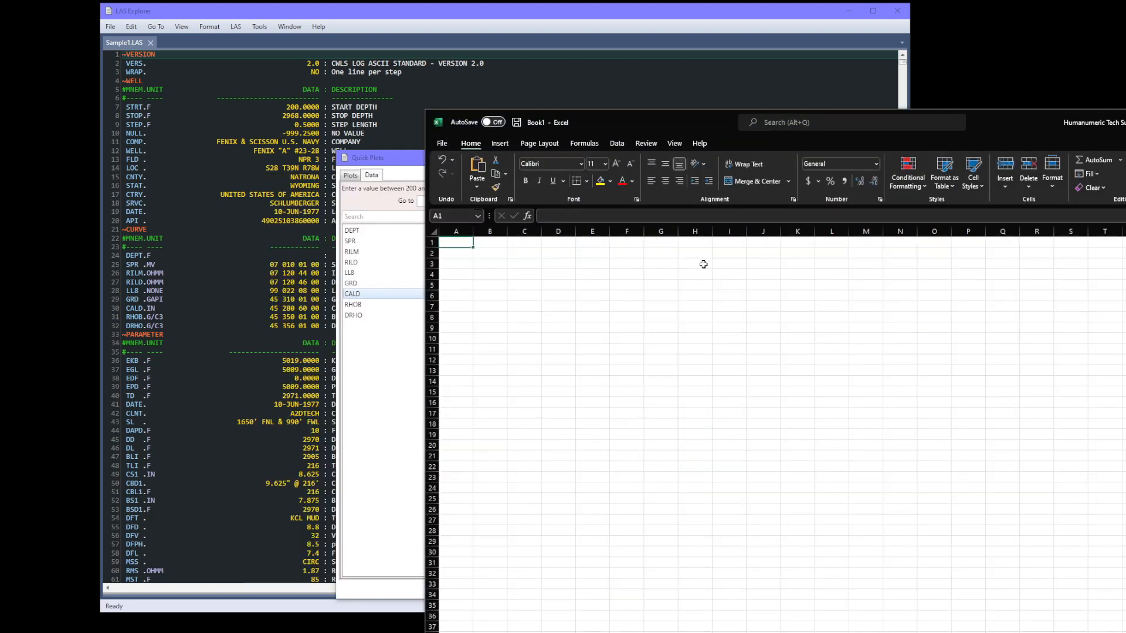
pyautogui.hotkey('ctrl', 'v')
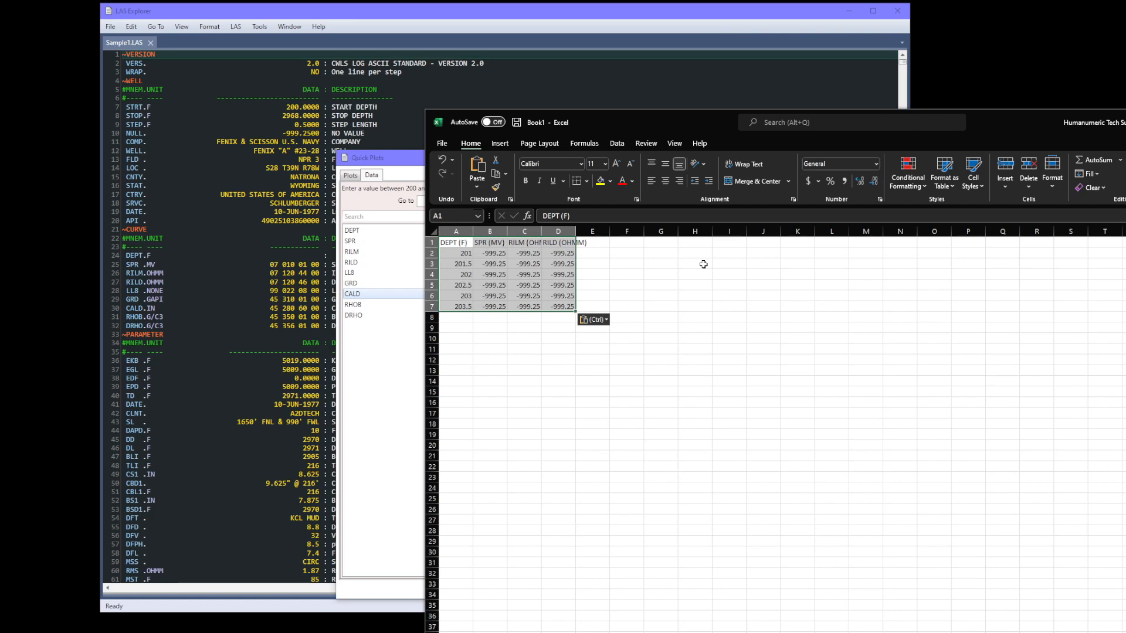
# Replace the pasted cells in Excel with the whole SPR column copied from the data table, and return to Quick Plots
pyautogui.press('Delete')
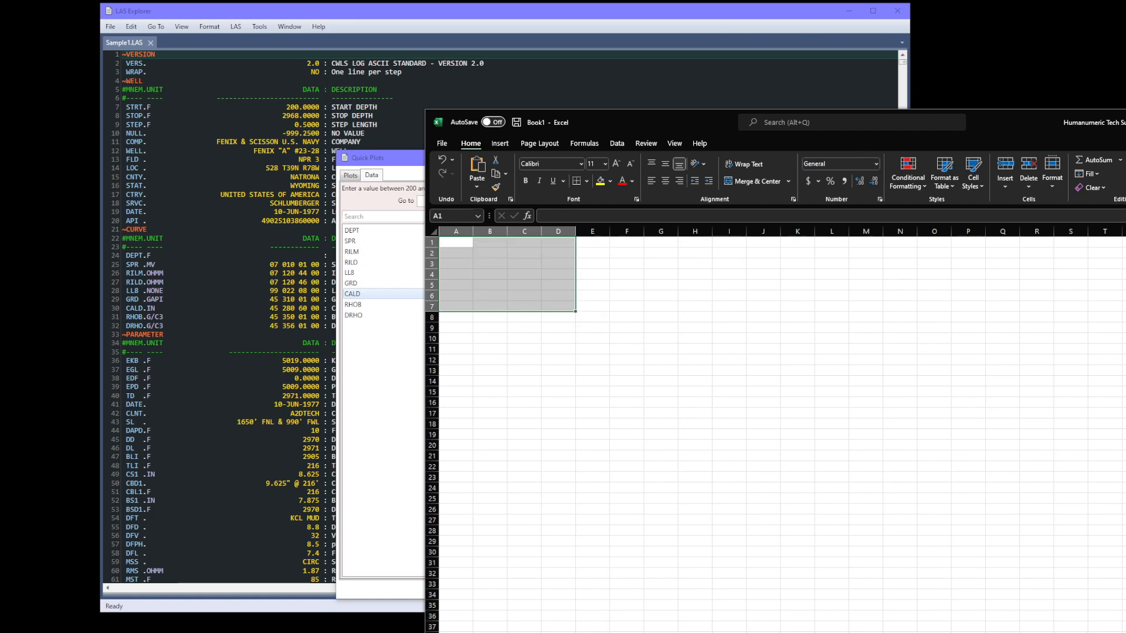
pyautogui.click(1125, 122)
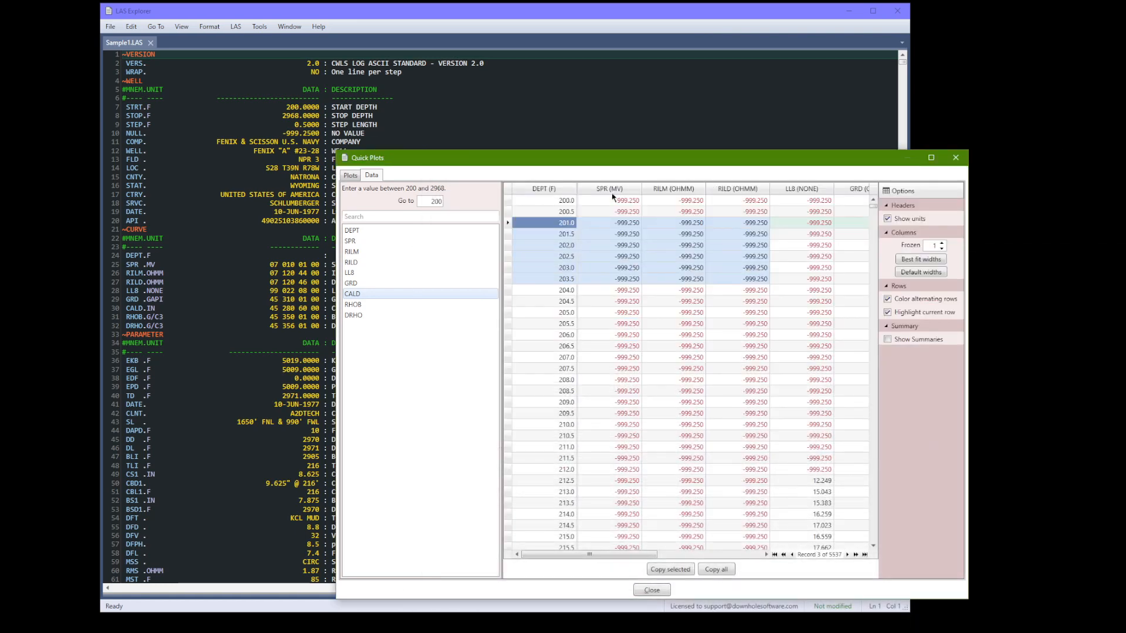
pyautogui.click(599, 190)
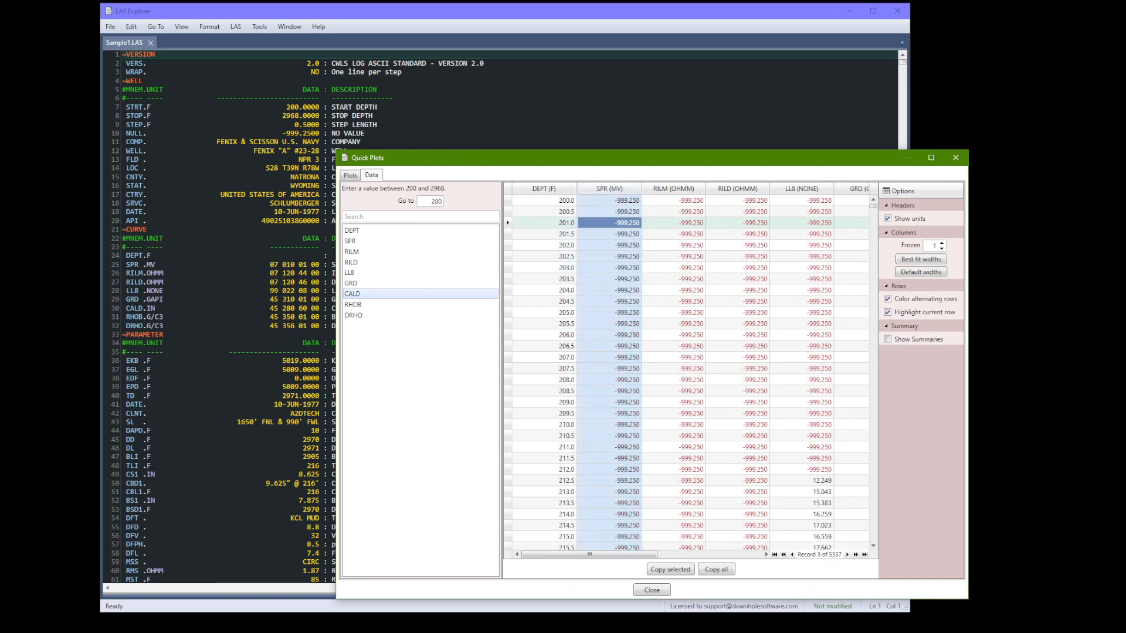
pyautogui.hotkey('alt', 'Tab')
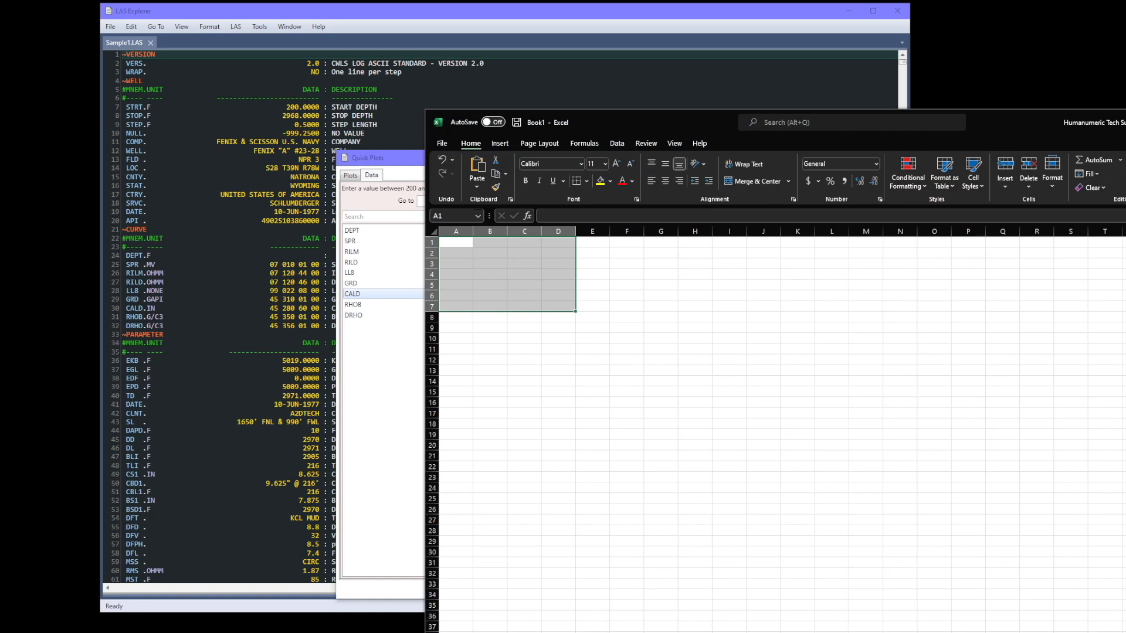
pyautogui.click(456, 242)
pyautogui.hotkey('ctrl', 'v')
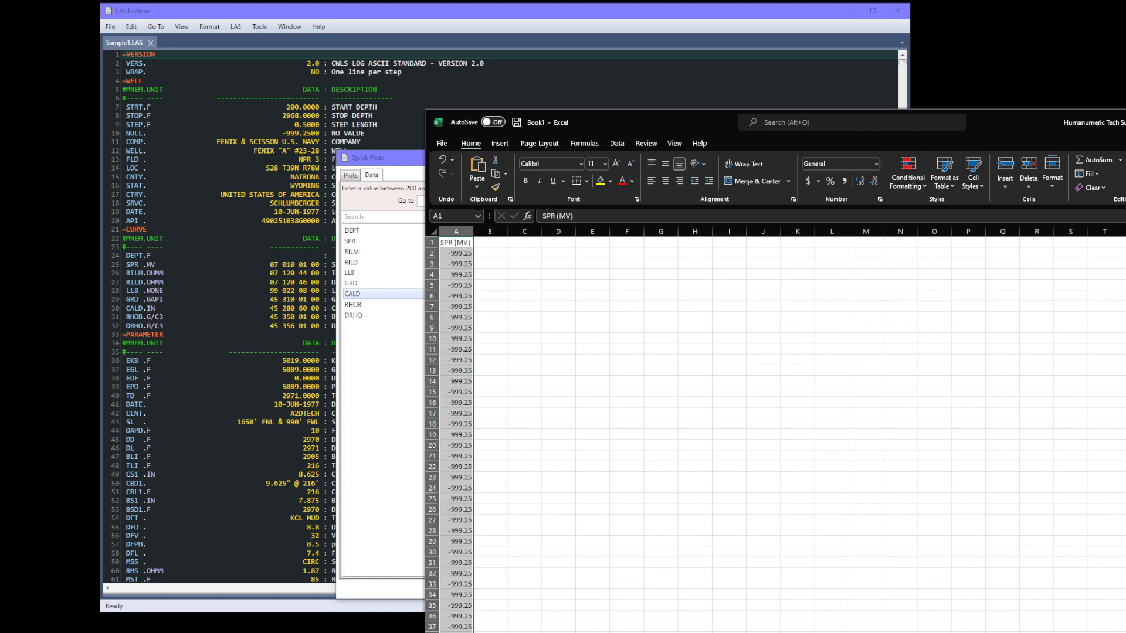
pyautogui.hotkey('alt', 'Tab')
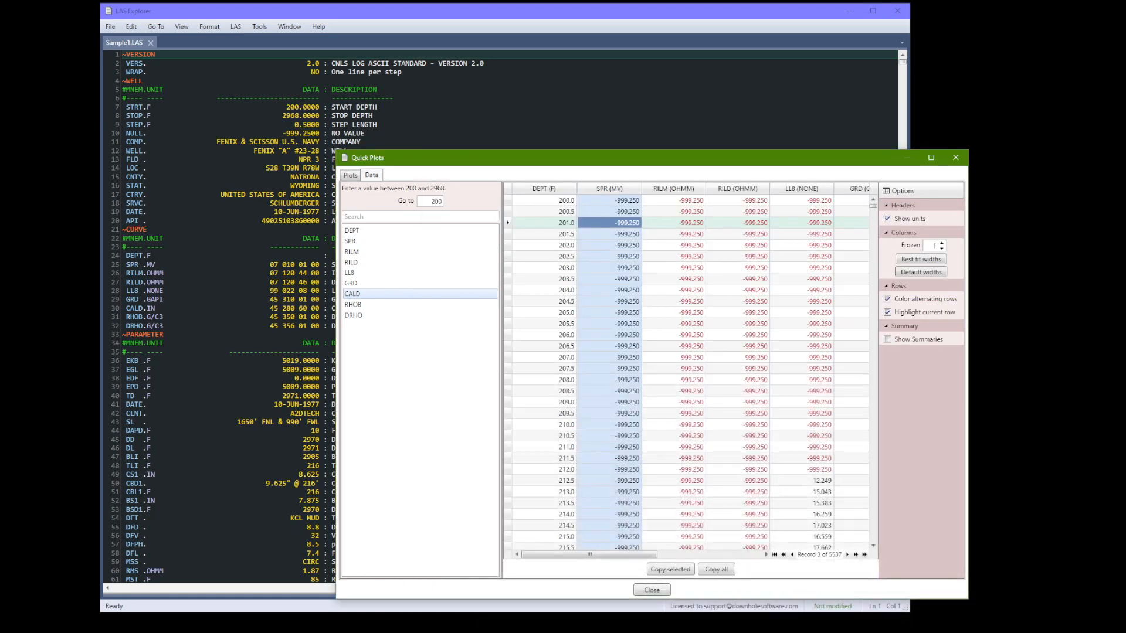
# Despike the GRD curve from the plots view with a minimum cutoff of 60 and a maximum of 180, and accept the result
pyautogui.click(350, 177)
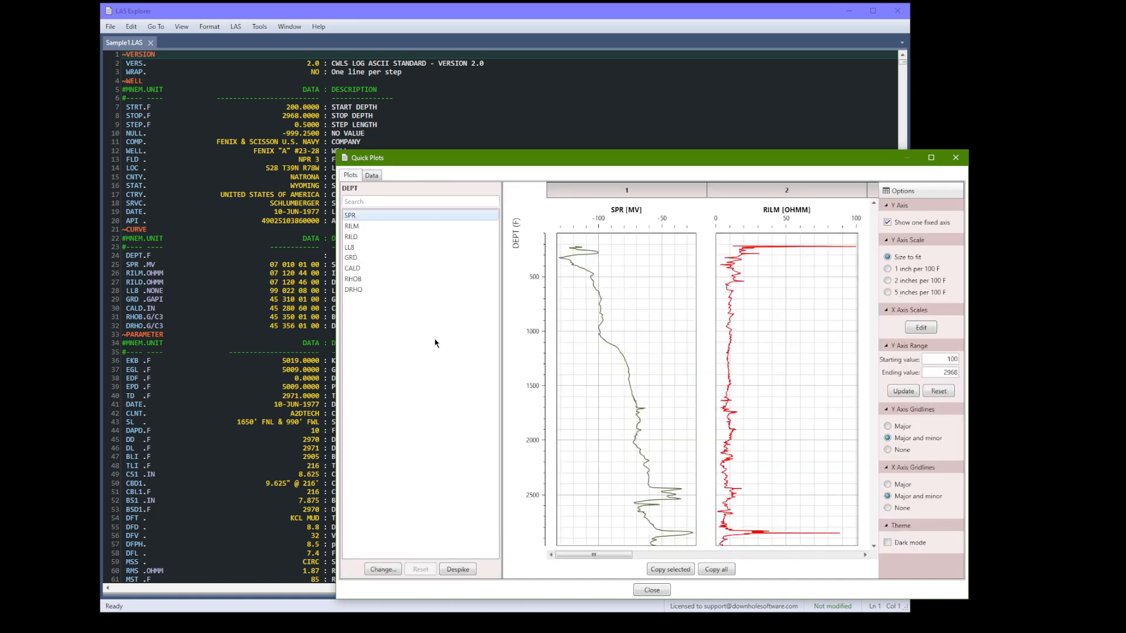
pyautogui.click(367, 259)
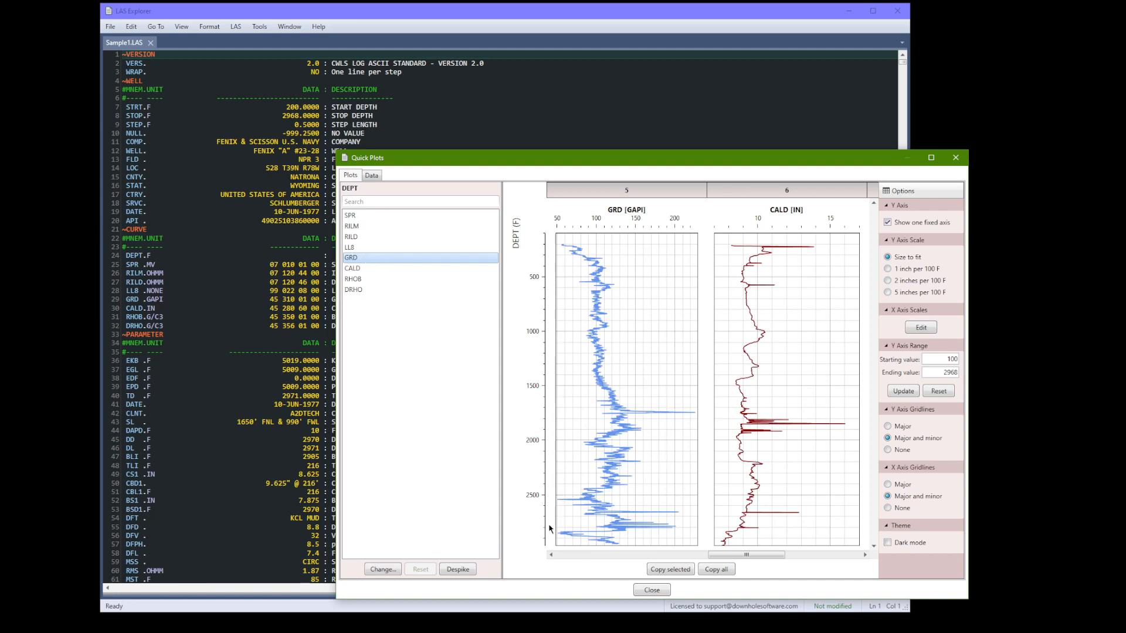
pyautogui.click(457, 570)
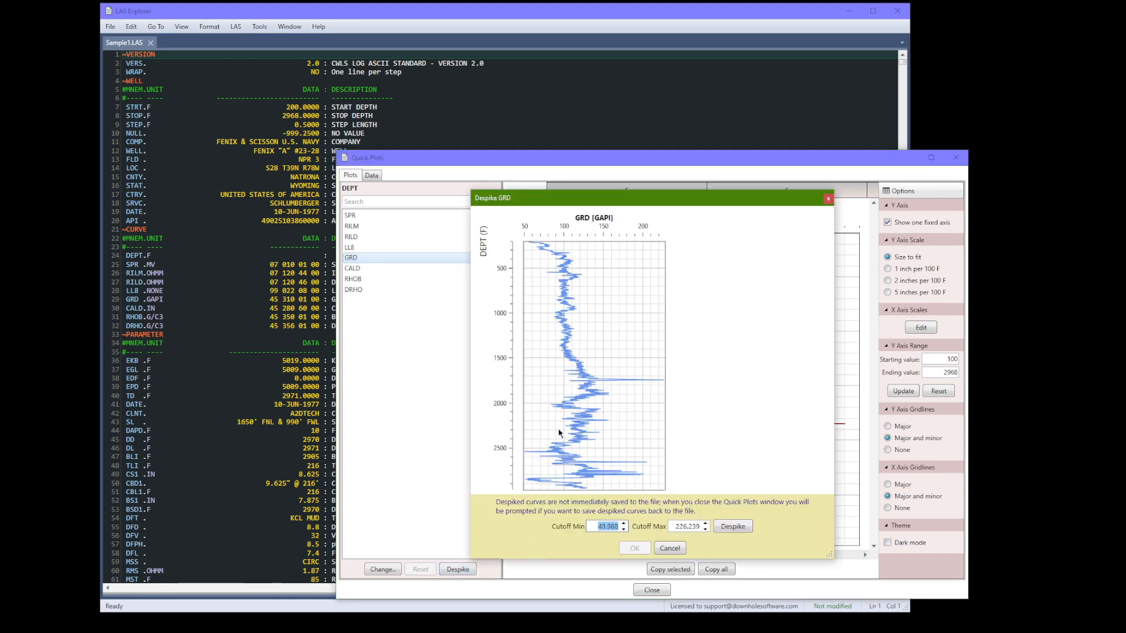
pyautogui.click(592, 529)
pyautogui.hotkey('shift', 'Home')
pyautogui.write('6')
pyautogui.press('Tab')
pyautogui.write('180')
pyautogui.press('Tab')
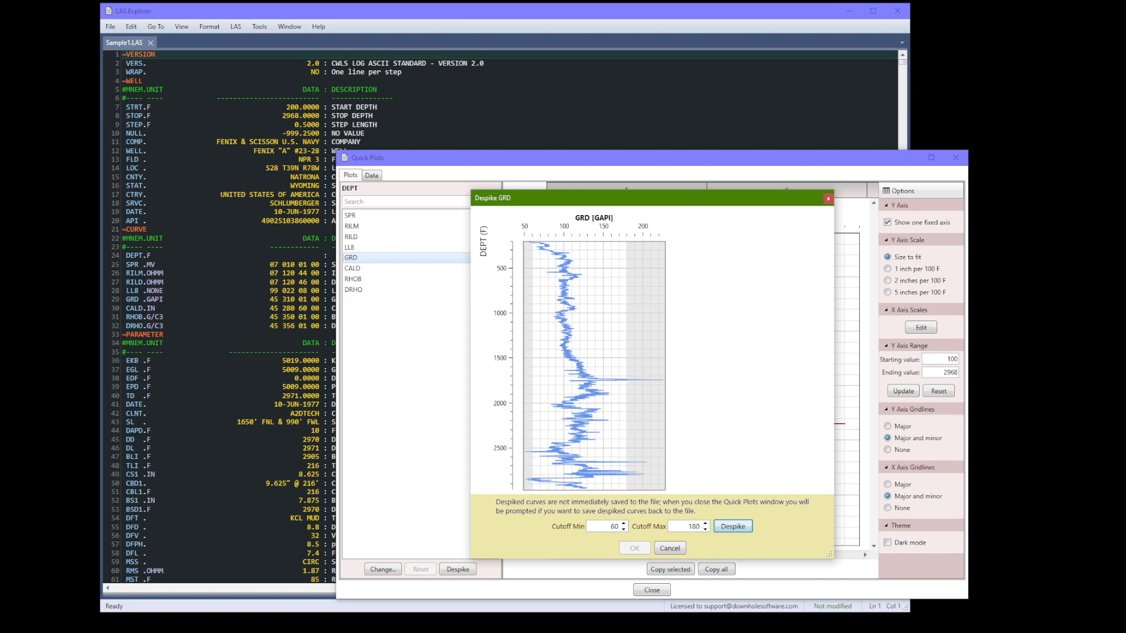
pyautogui.click(737, 532)
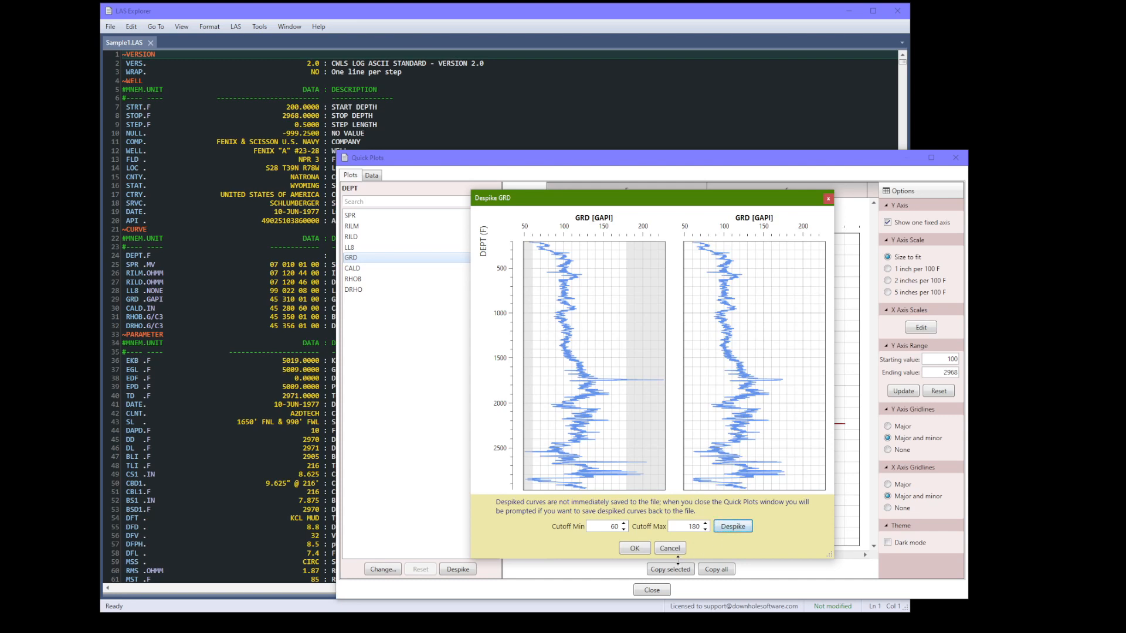
pyautogui.click(640, 550)
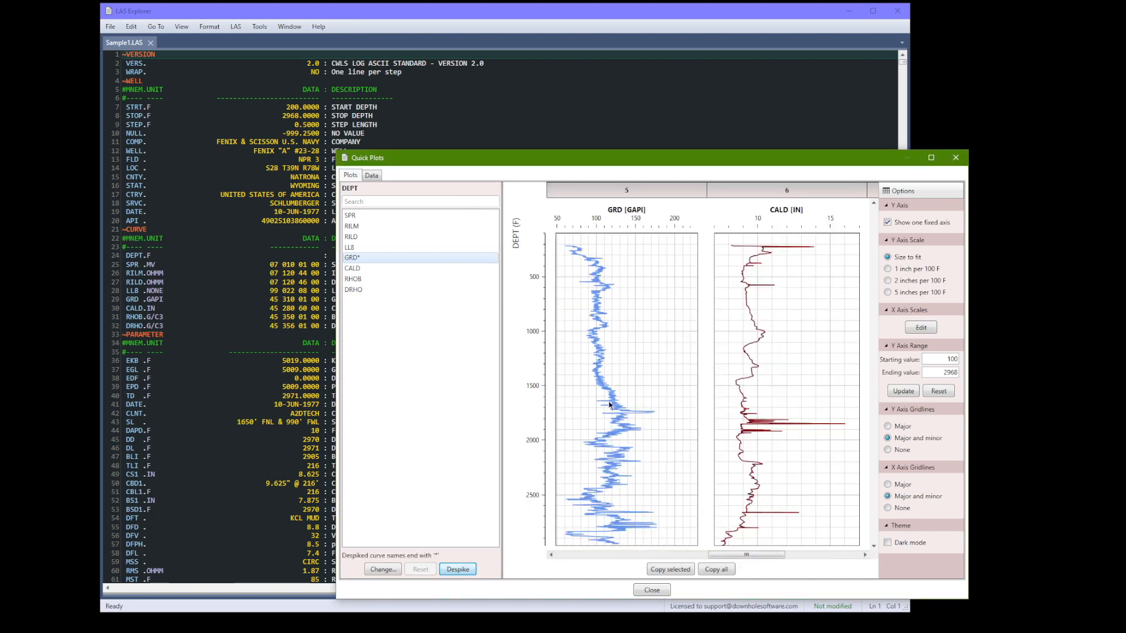
# Close Quick Plots with the despiked GRD curve pending
pyautogui.click(651, 591)
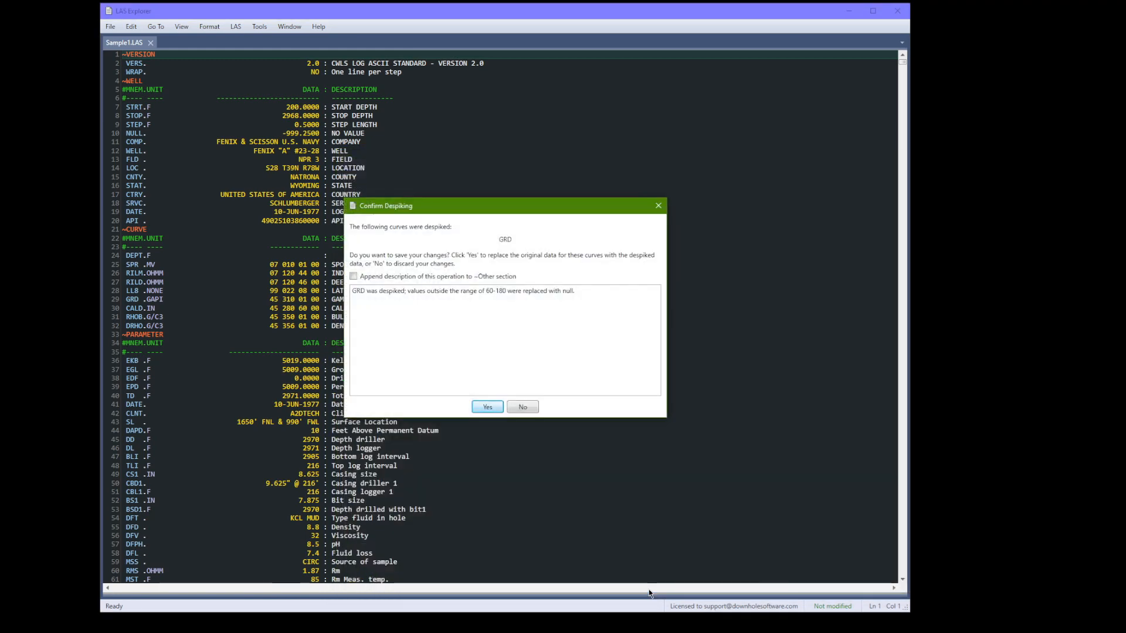